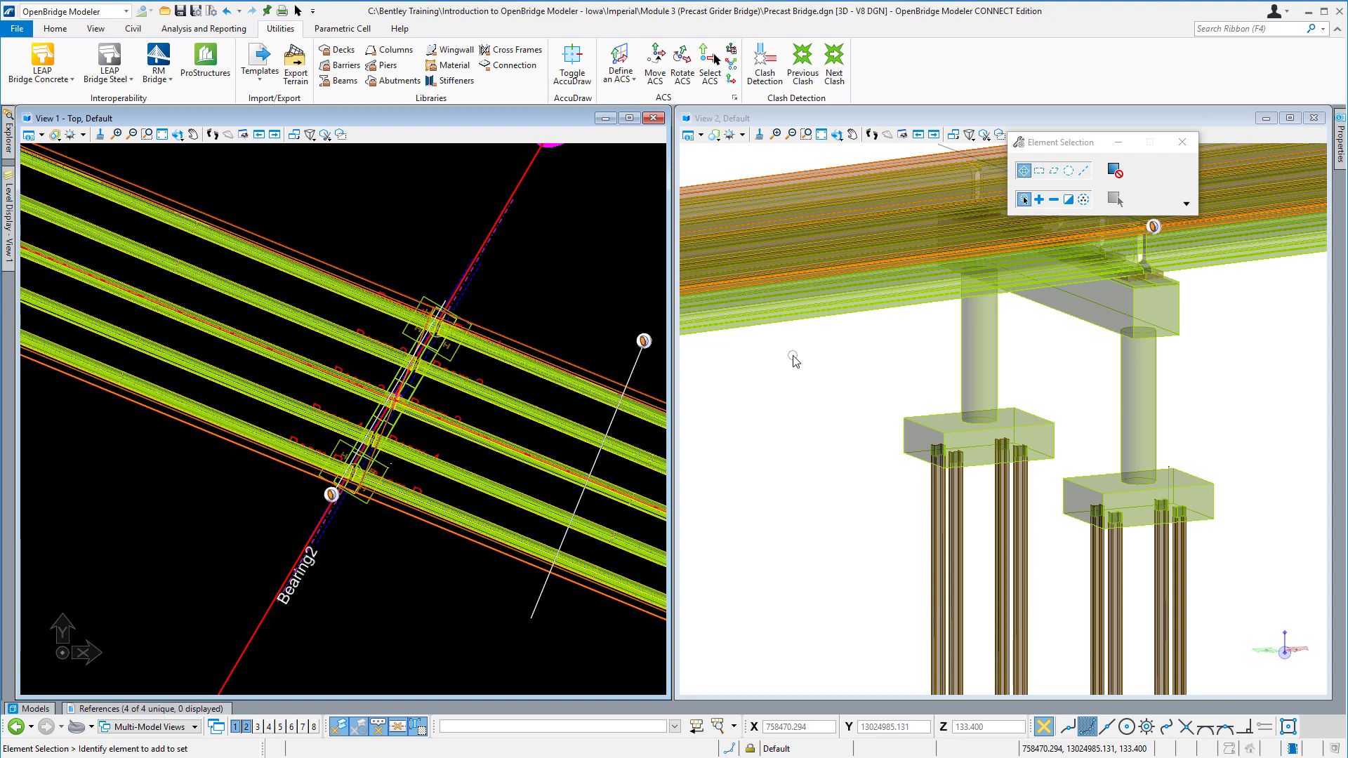
Step: Open the workflow dropdown at the top-left to get the ProConcrete option
{"action": "left_click", "coordinate": [125, 11]}
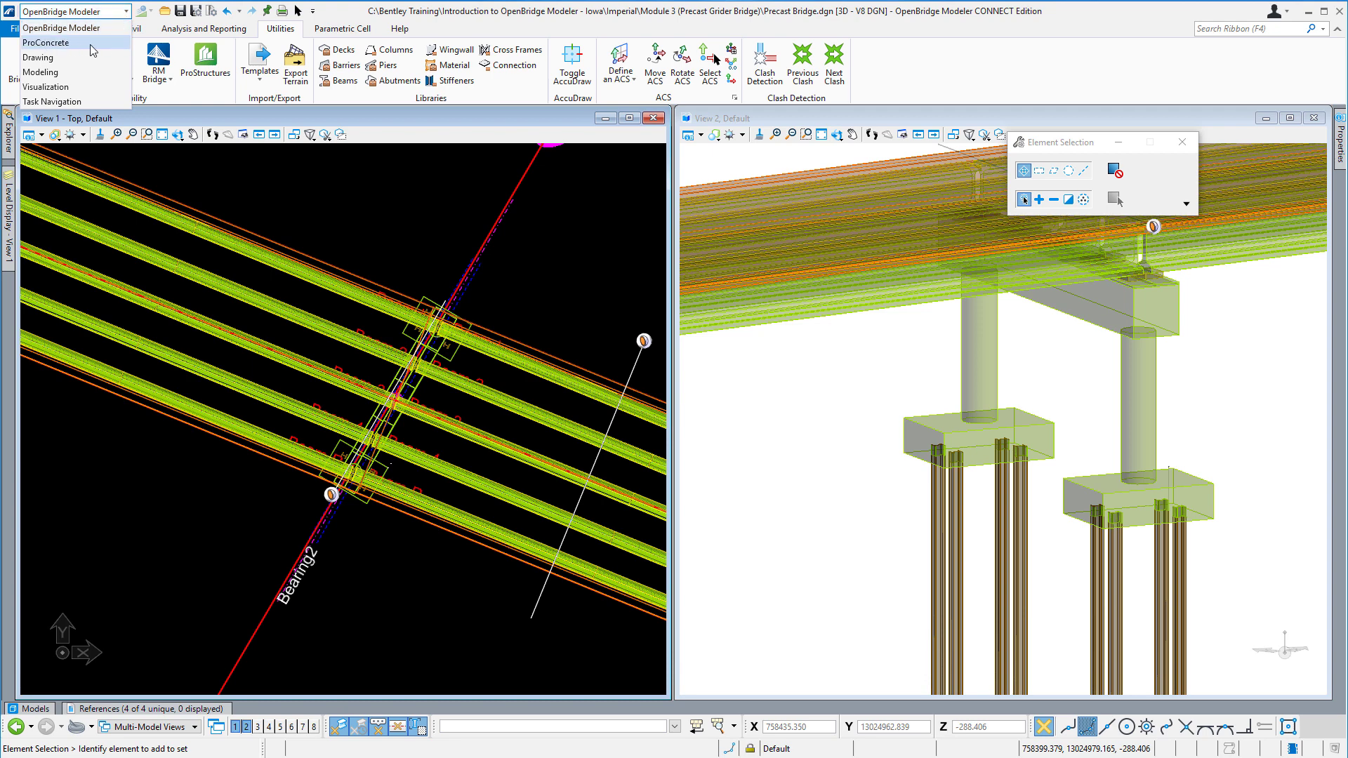
Step: Switch to ProConcrete, review its Rebar Modification tools, then return to the OpenBridge Modeler workflow
{"action": "left_click", "coordinate": [68, 44]}
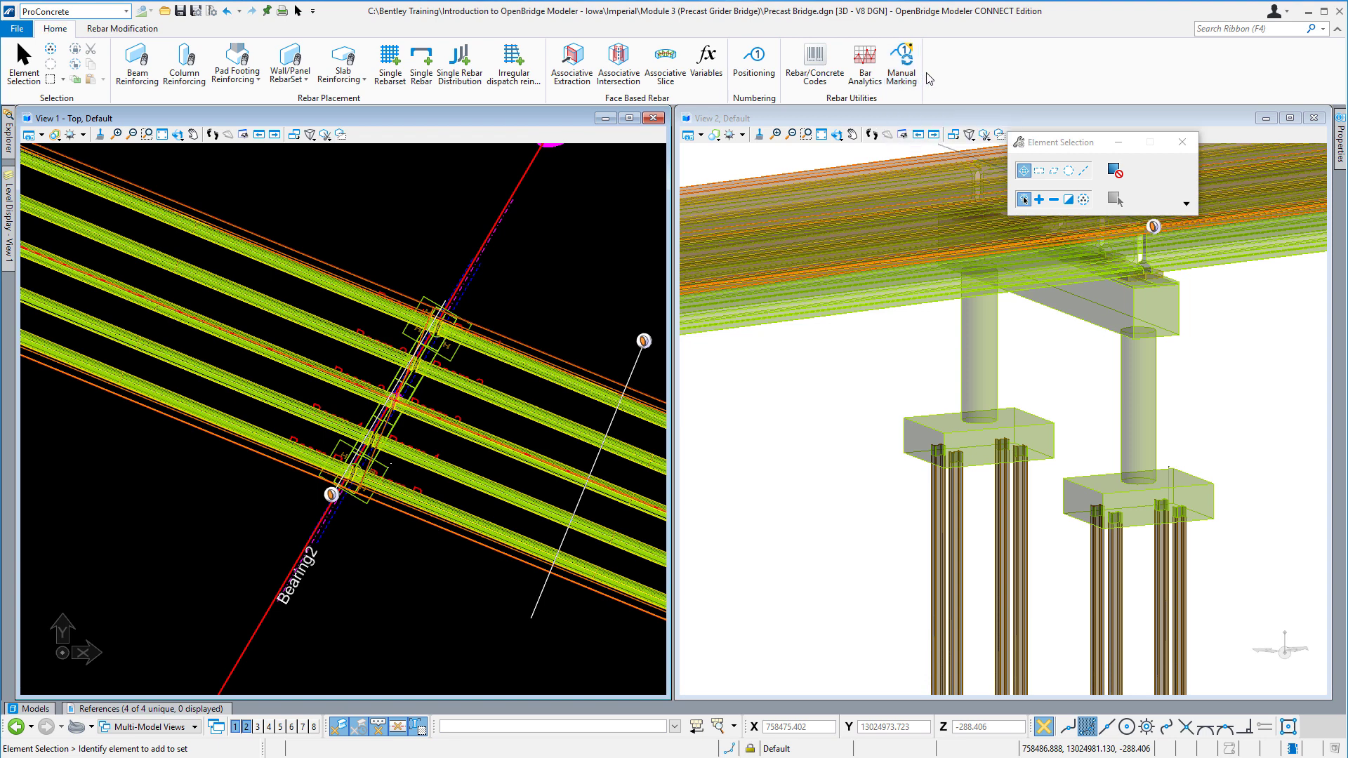
{"action": "left_click", "coordinate": [149, 33]}
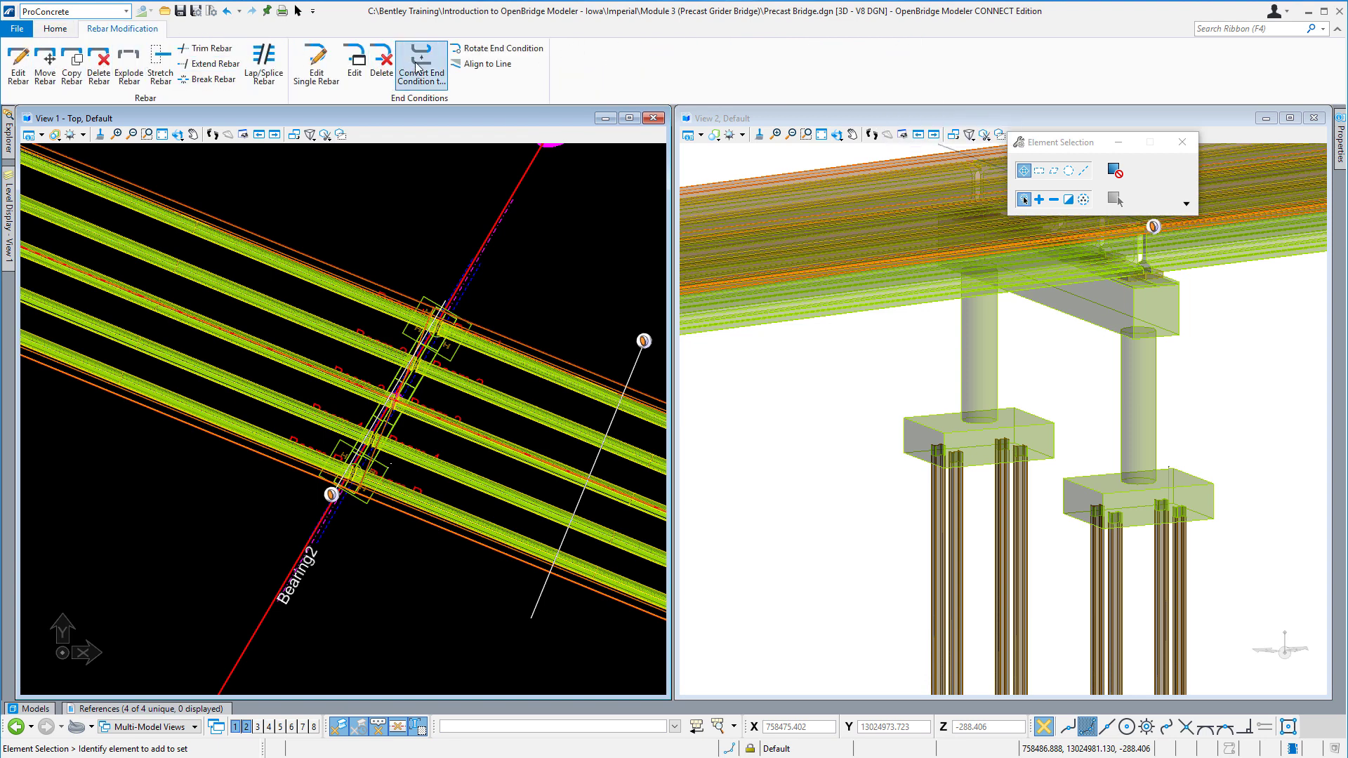
{"action": "scroll", "coordinate": [99, 63], "scroll_direction": "up", "scroll_amount": 1}
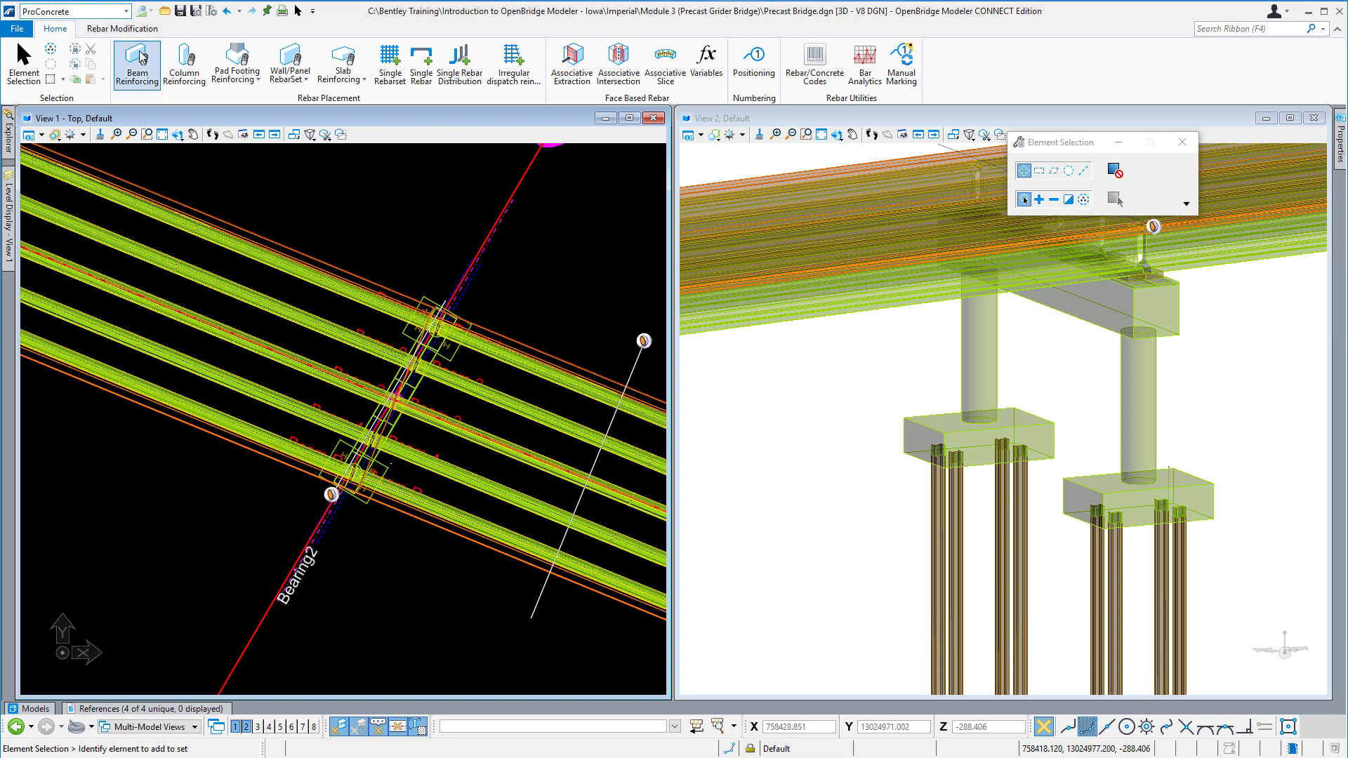
{"action": "left_click", "coordinate": [126, 11]}
{"action": "left_click", "coordinate": [105, 34]}
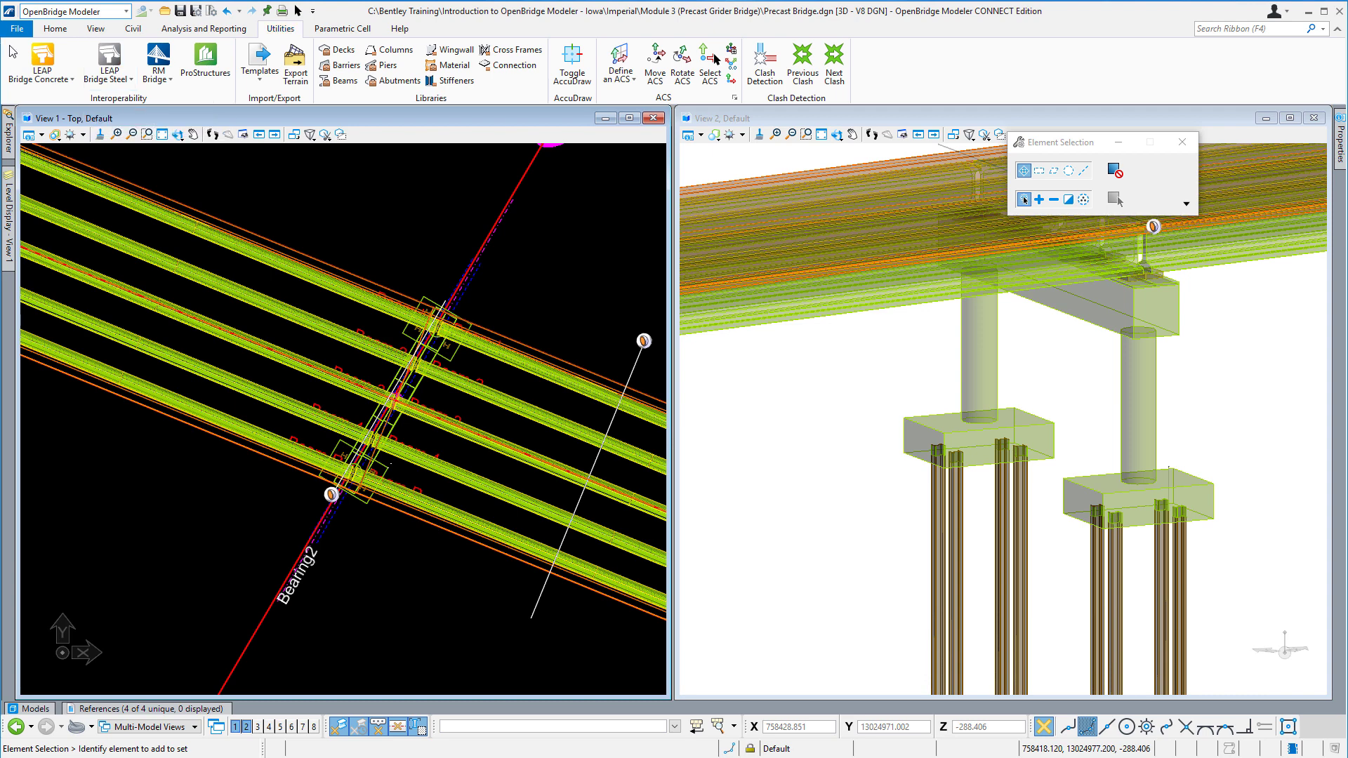
Step: Update the bridge from the LEAP Bridge Concrete rebar XML with Import/Update Rebars enabled
{"action": "left_click", "coordinate": [51, 78]}
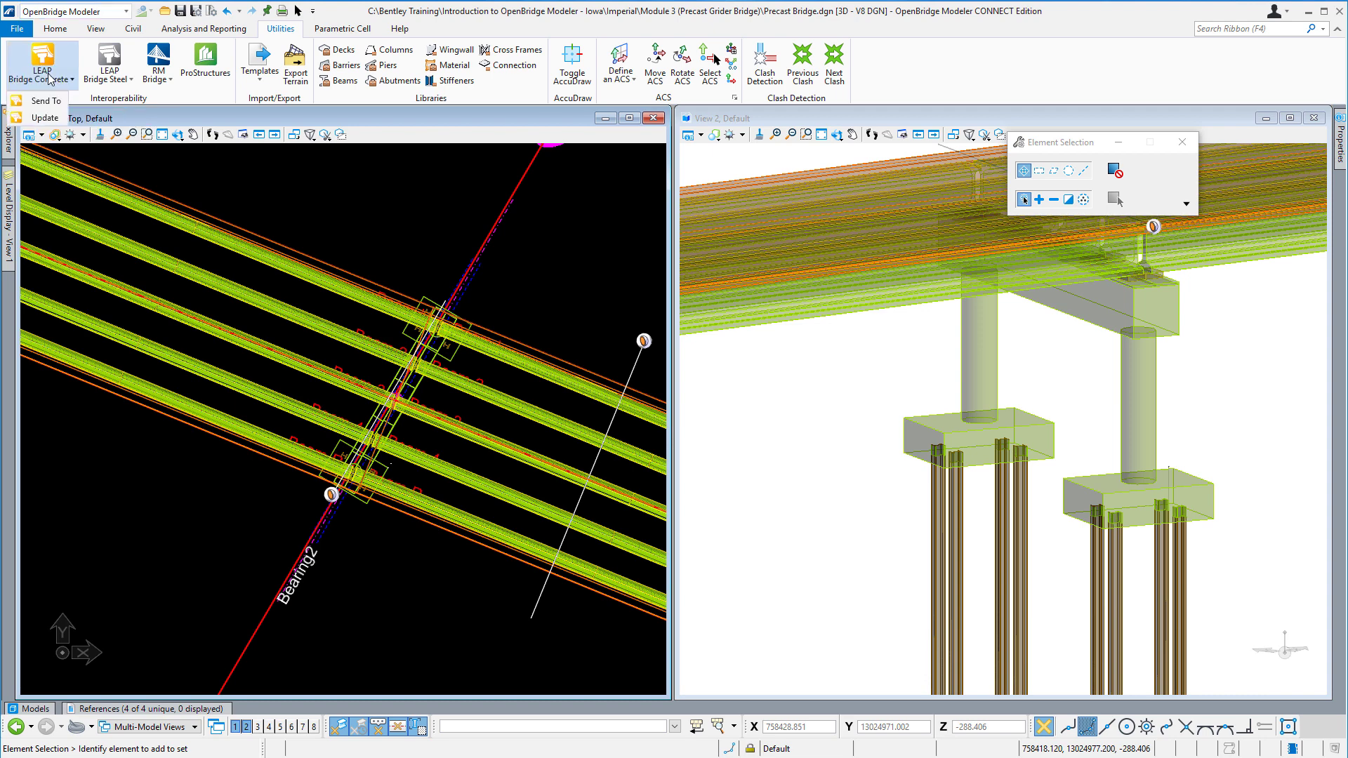
{"action": "left_click", "coordinate": [45, 118]}
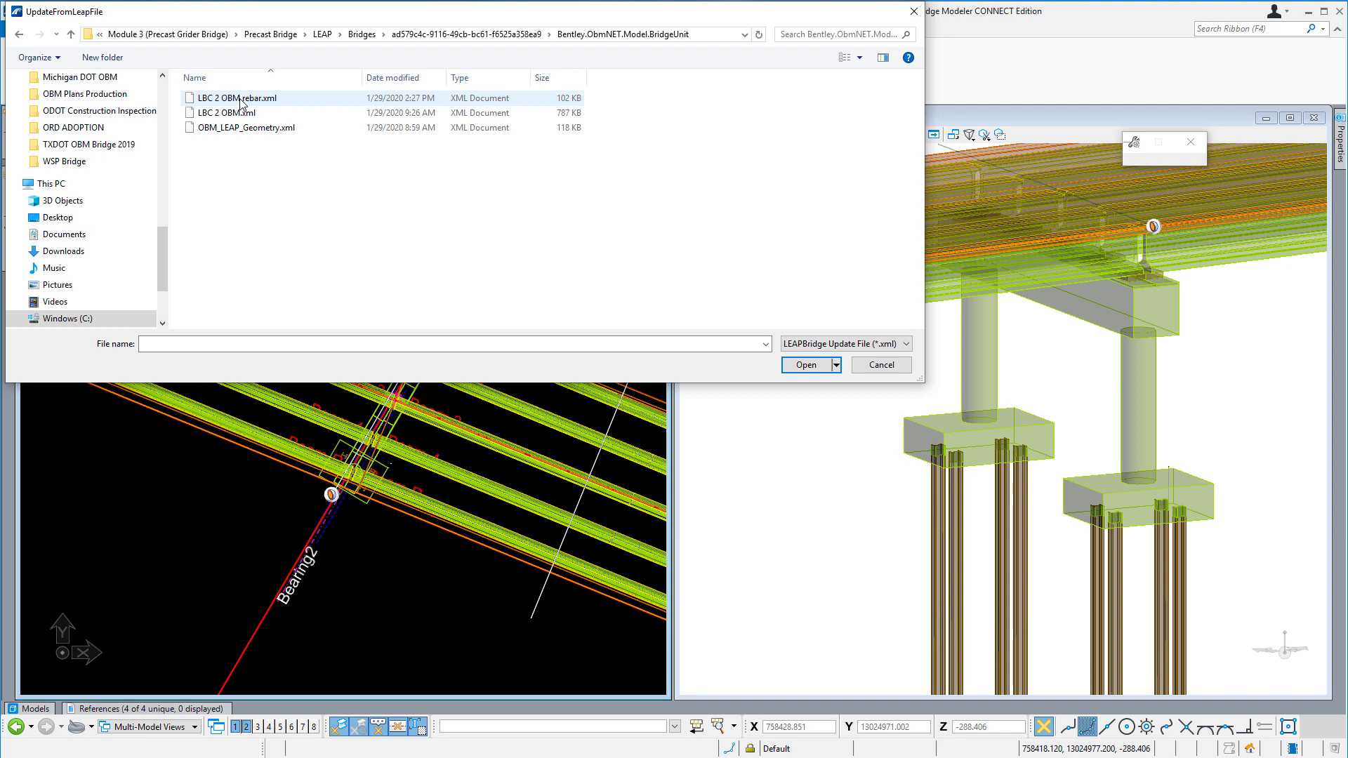
{"action": "double_click", "coordinate": [241, 100]}
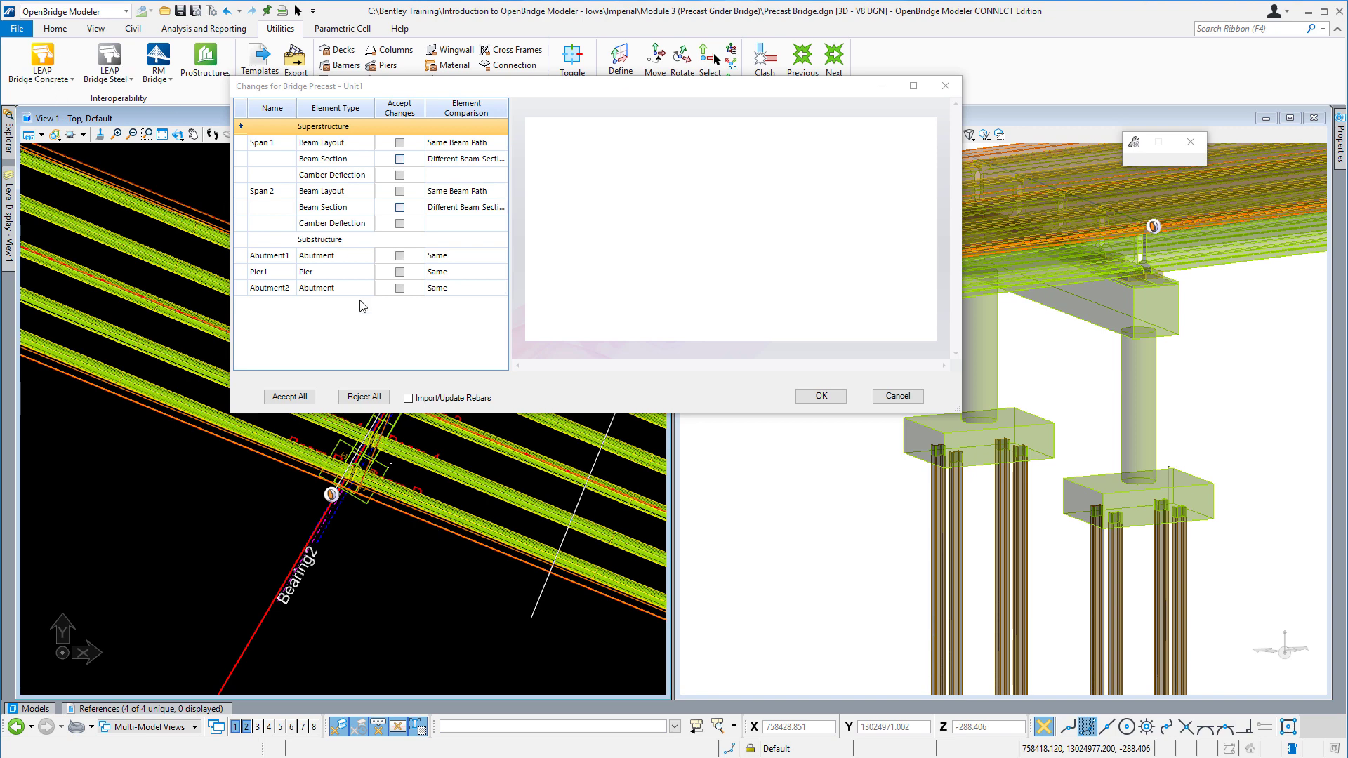
{"action": "left_click", "coordinate": [408, 398]}
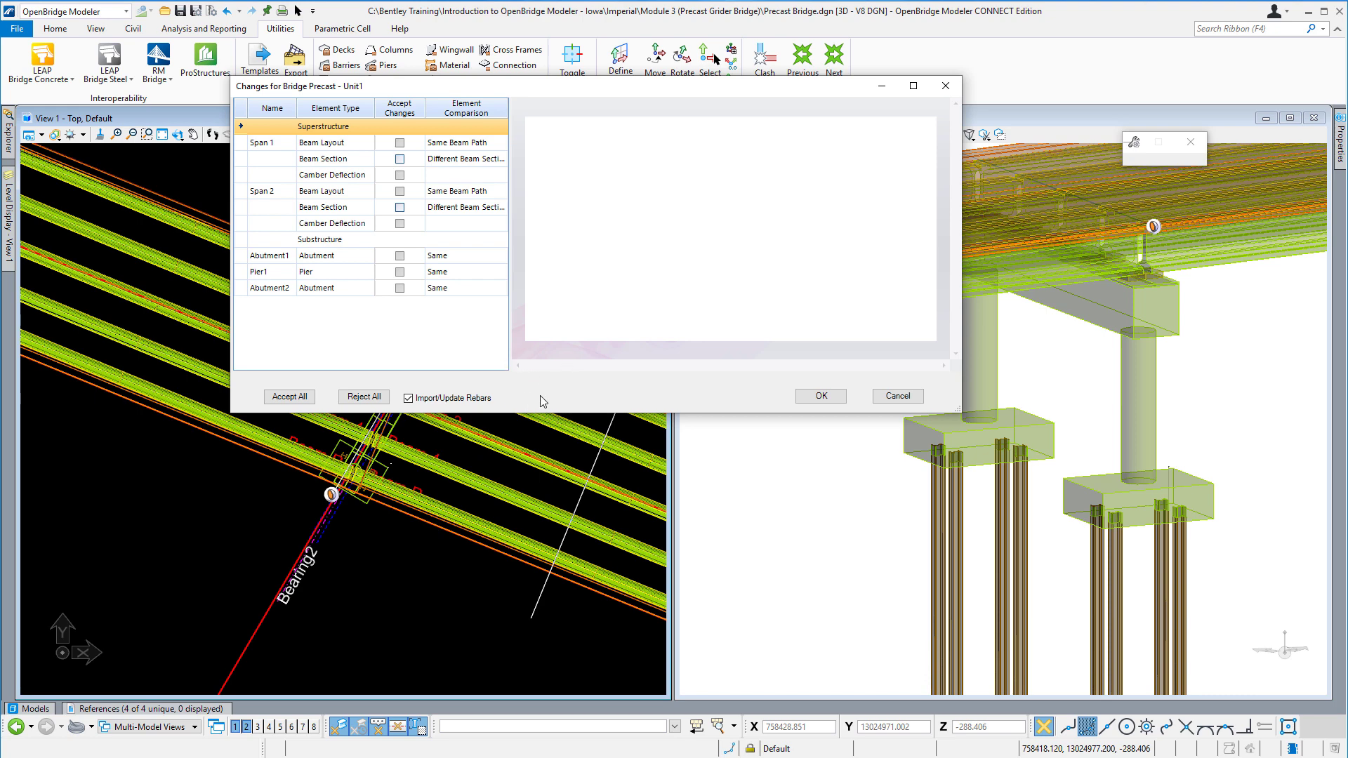
{"action": "left_click", "coordinate": [821, 395]}
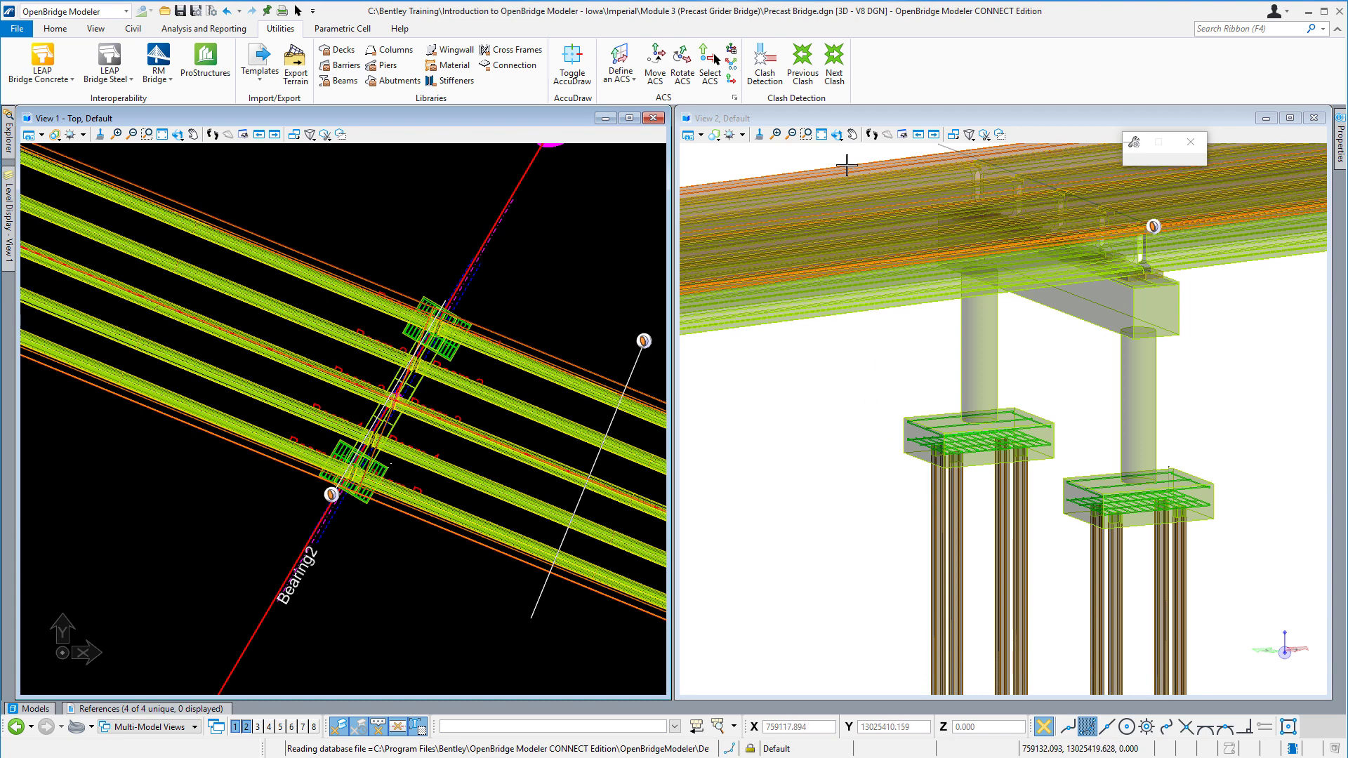
Step: Rotate View 2 to a new angle and set its display style to Wireframe
{"action": "left_click", "coordinate": [837, 134]}
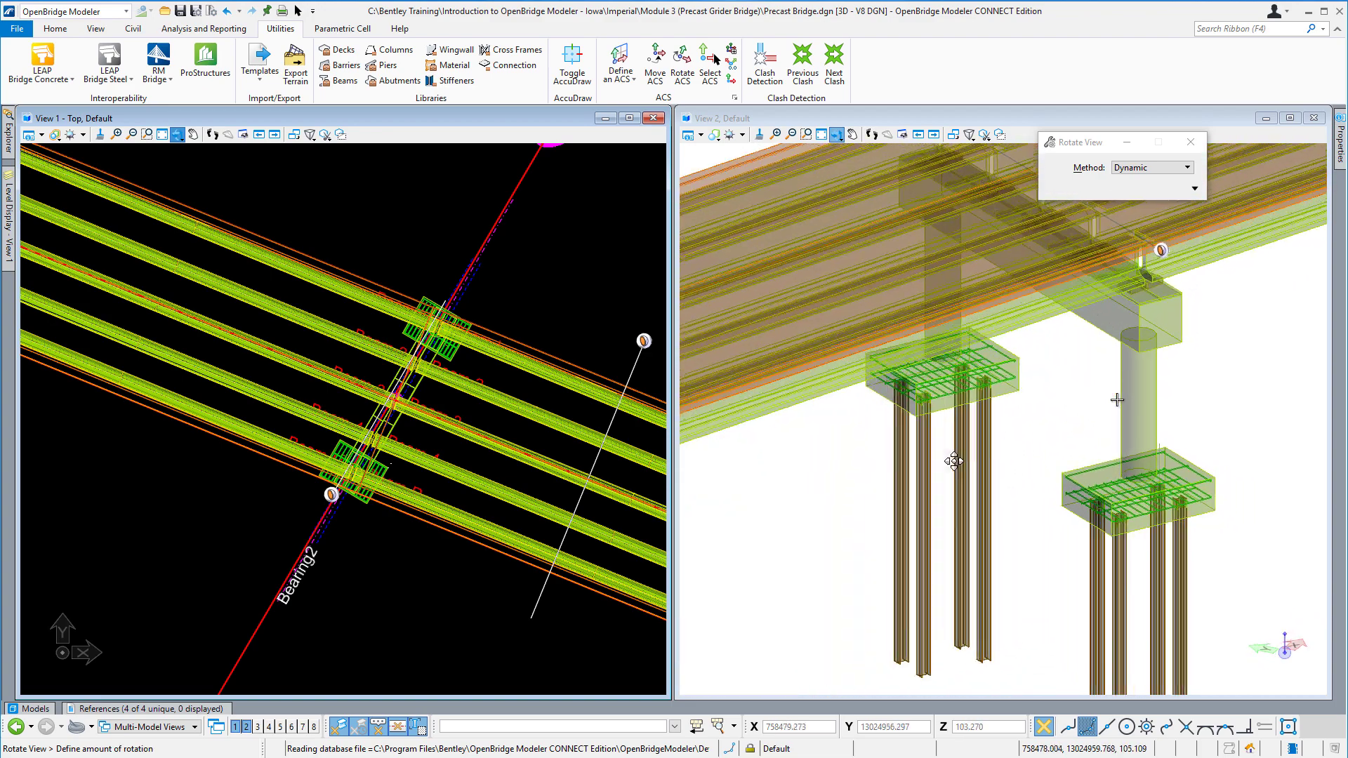
{"action": "left_click", "coordinate": [1116, 400]}
{"action": "right_click", "coordinate": [1116, 393]}
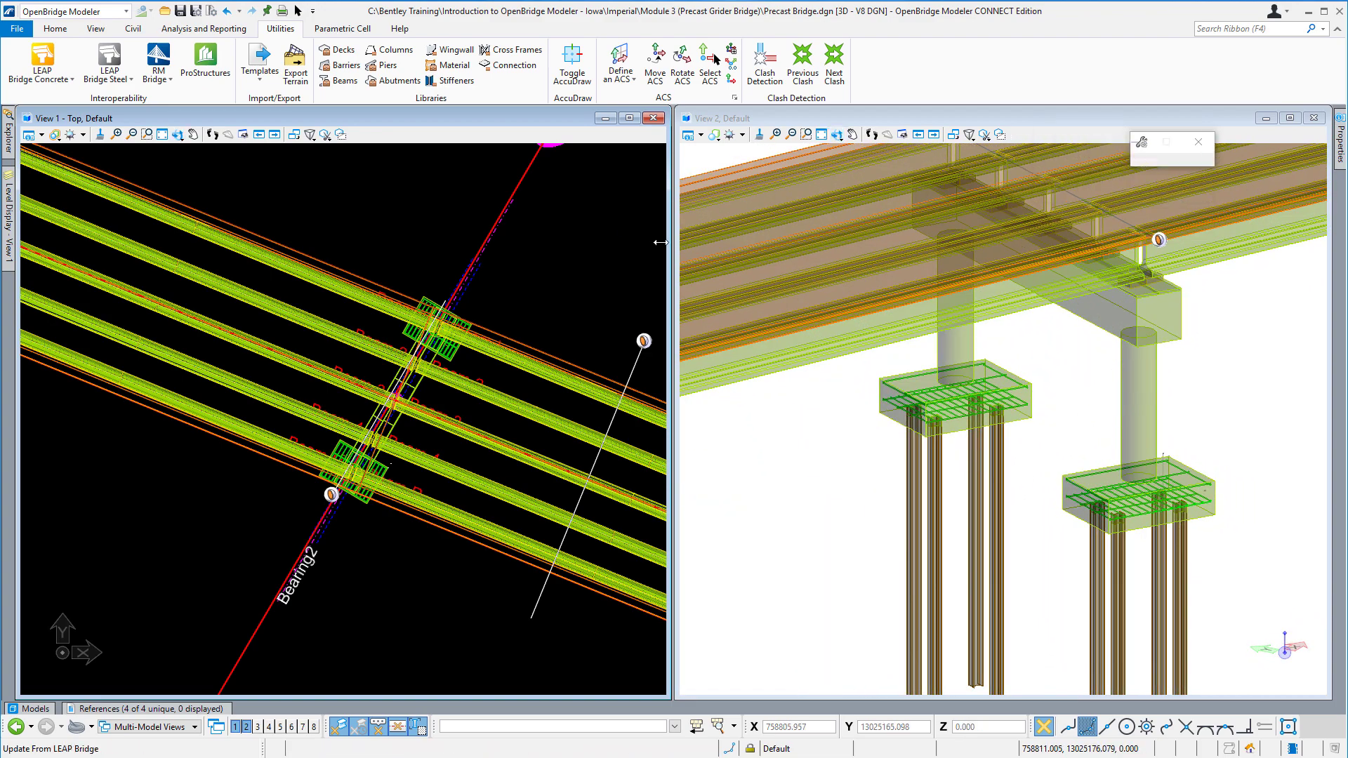
{"action": "left_click", "coordinate": [715, 136]}
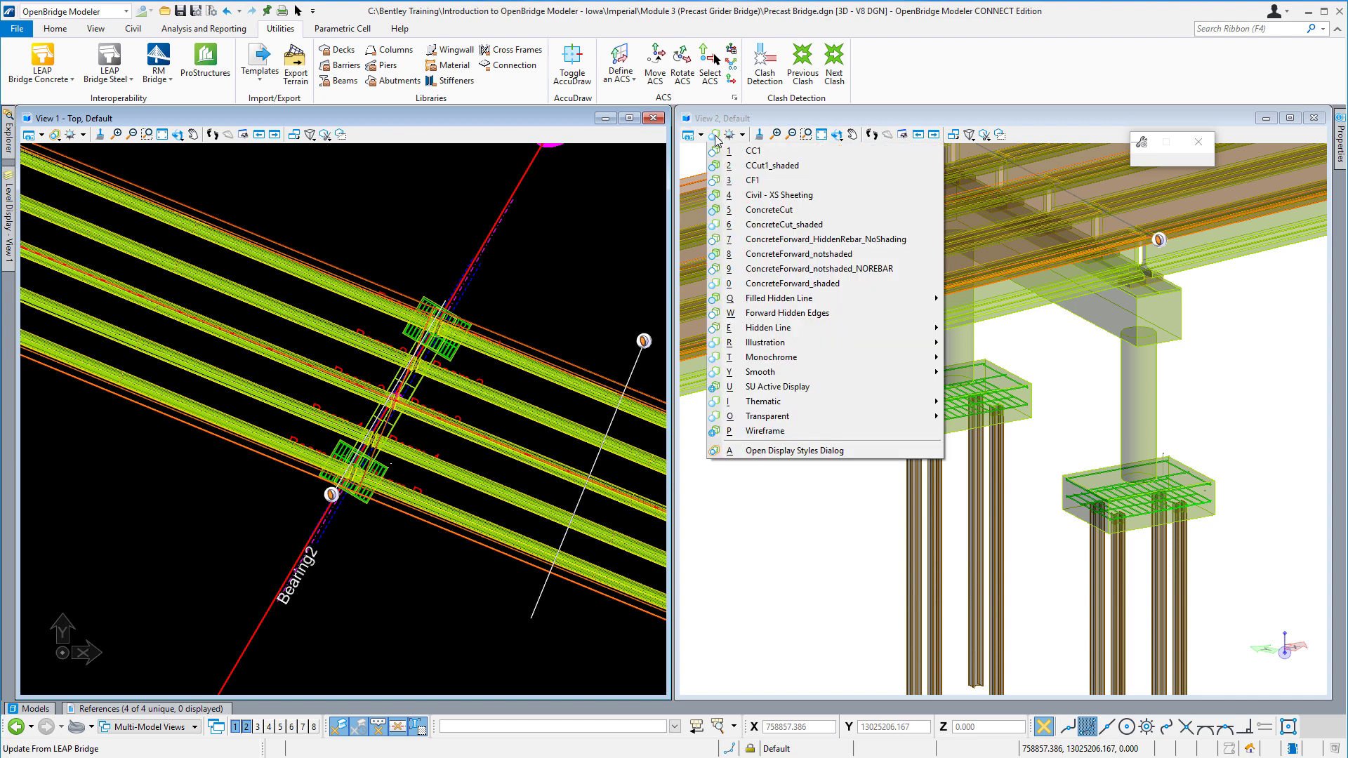
{"action": "left_click", "coordinate": [808, 431]}
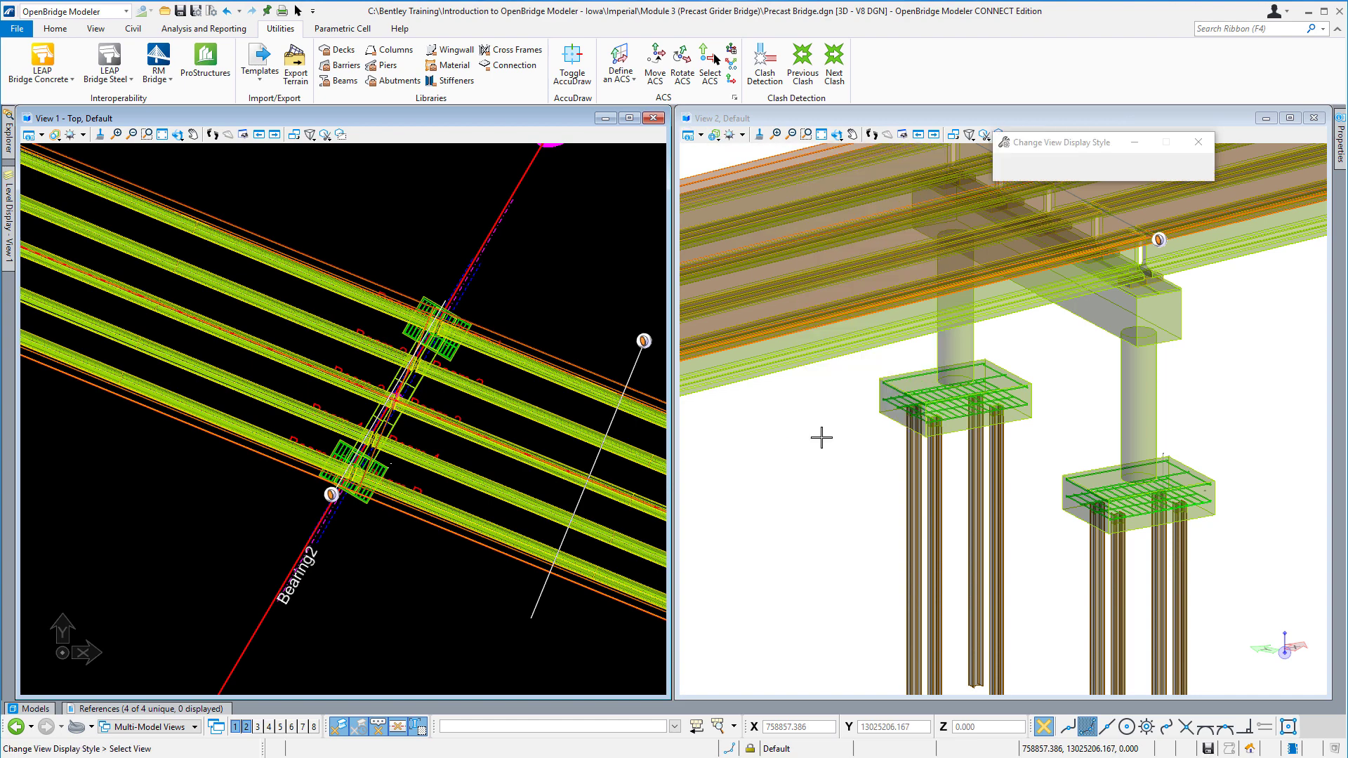
{"action": "left_click", "coordinate": [821, 437]}
Step: Switch back to element selection, zoom in on the footing and select its rebar set
{"action": "right_click", "coordinate": [881, 437]}
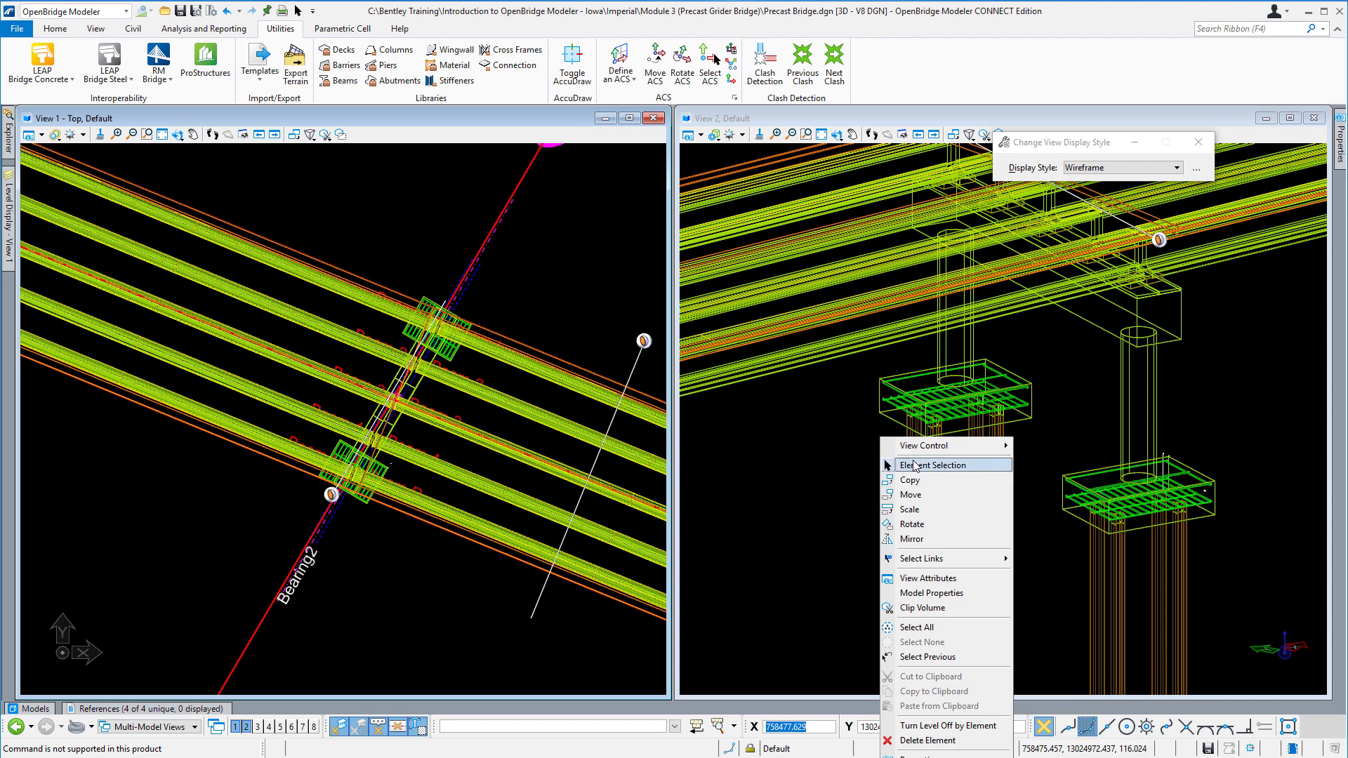
{"action": "left_click", "coordinate": [914, 465]}
{"action": "scroll", "coordinate": [876, 407], "scroll_direction": "up", "scroll_amount": 3}
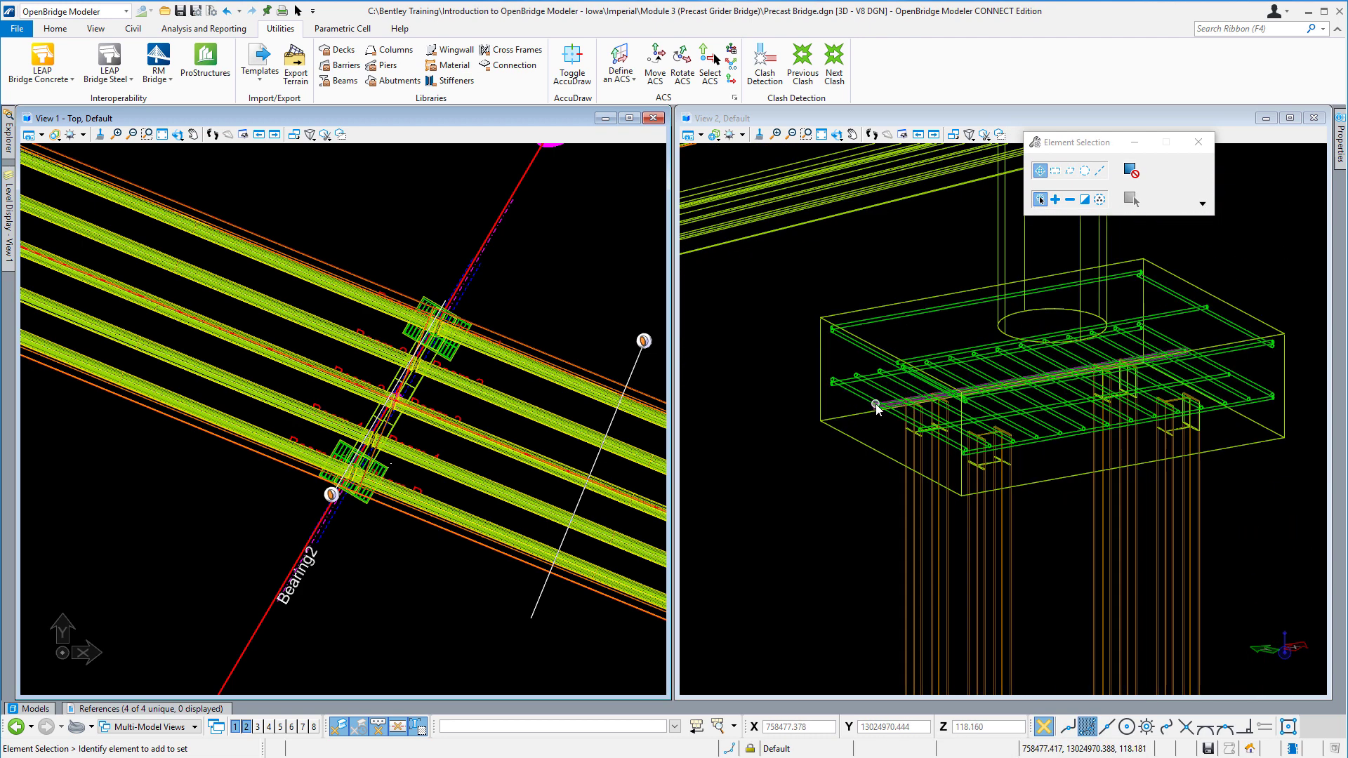
{"action": "left_click", "coordinate": [875, 405]}
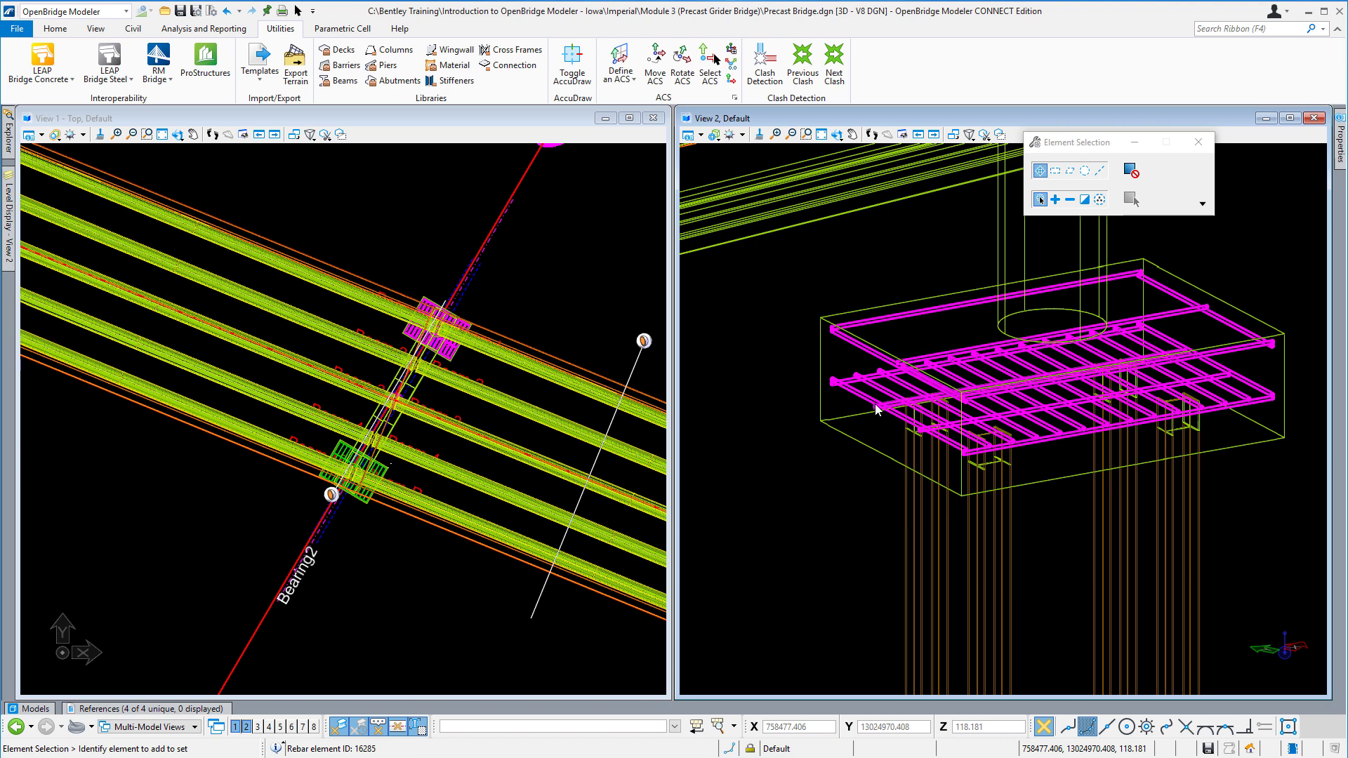
Step: Set the Bottom-SW Start and Bottom-LW Start end types to Bend in Pad Footing Reinforcing
{"action": "double_click", "coordinate": [876, 408]}
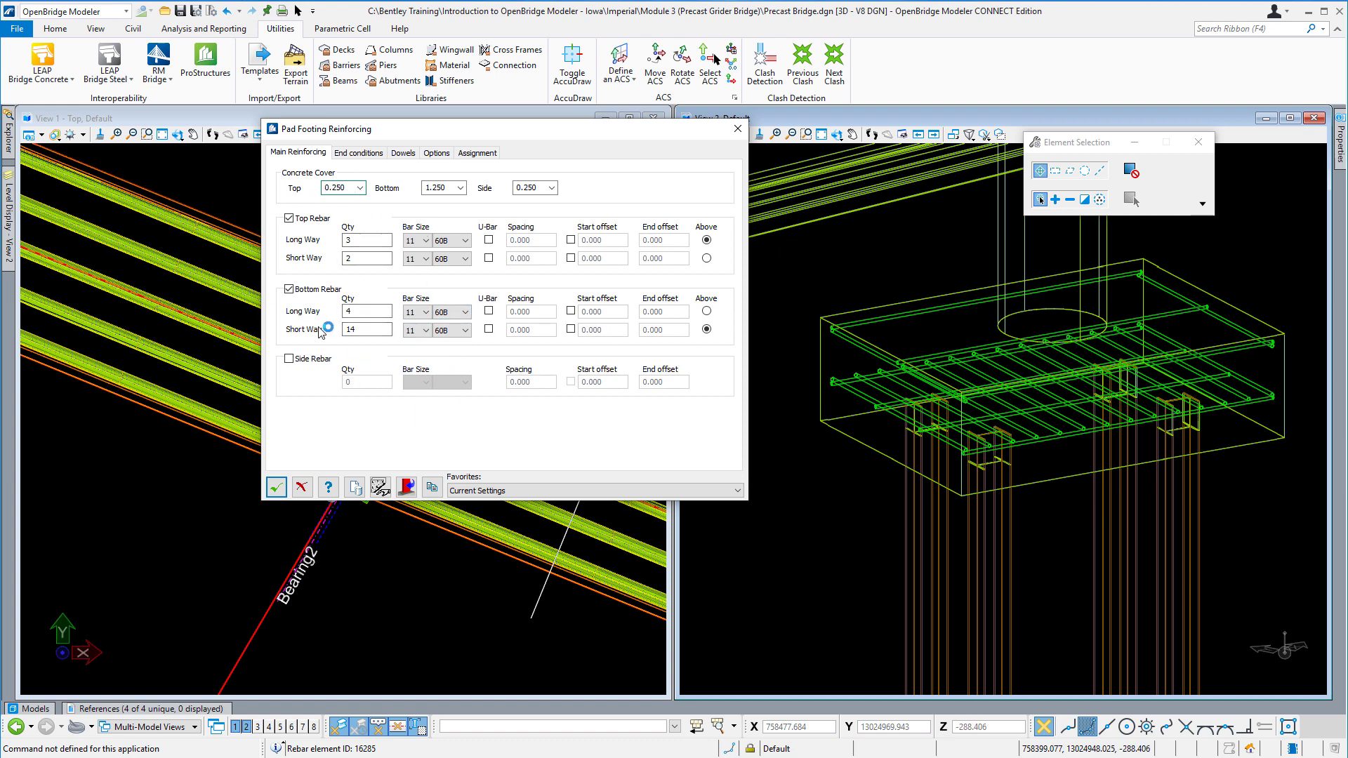
{"action": "left_click", "coordinate": [360, 155]}
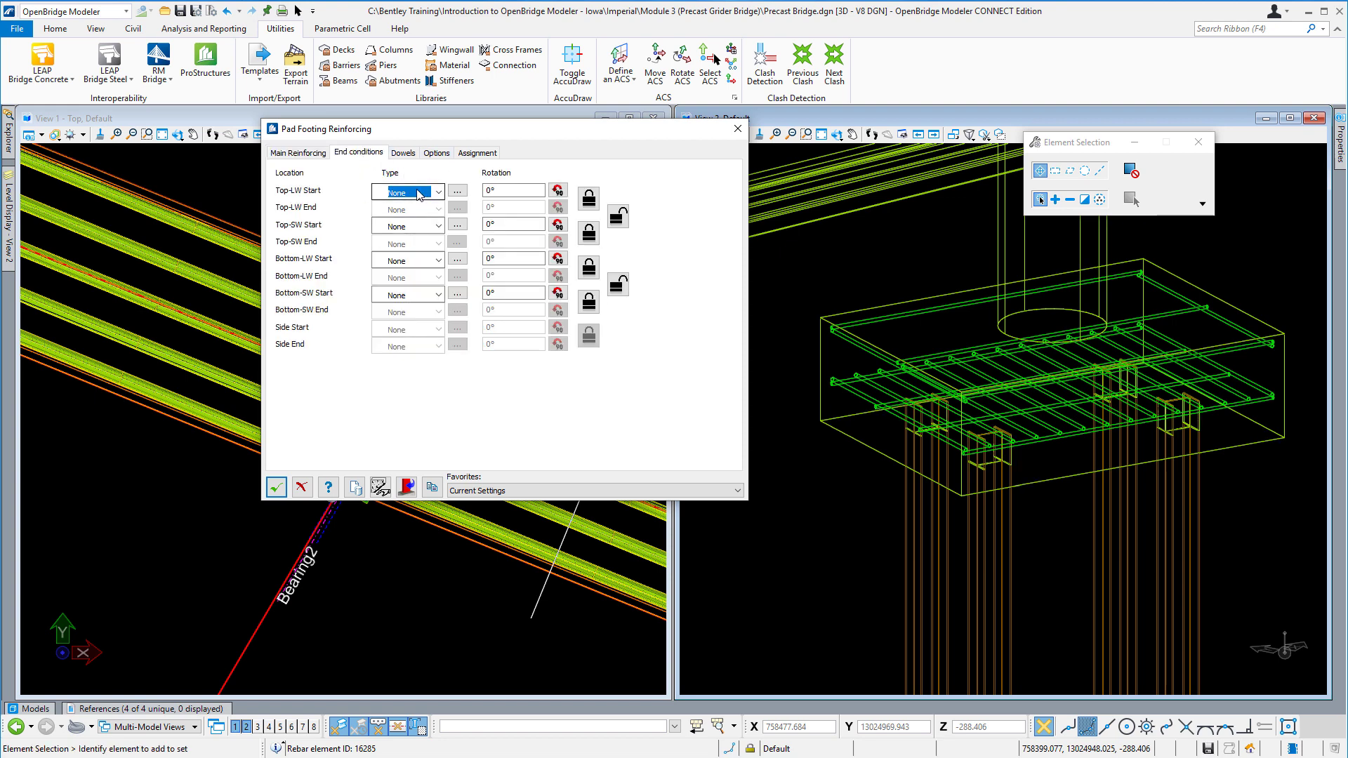
{"action": "left_click", "coordinate": [439, 295]}
{"action": "left_click", "coordinate": [421, 327]}
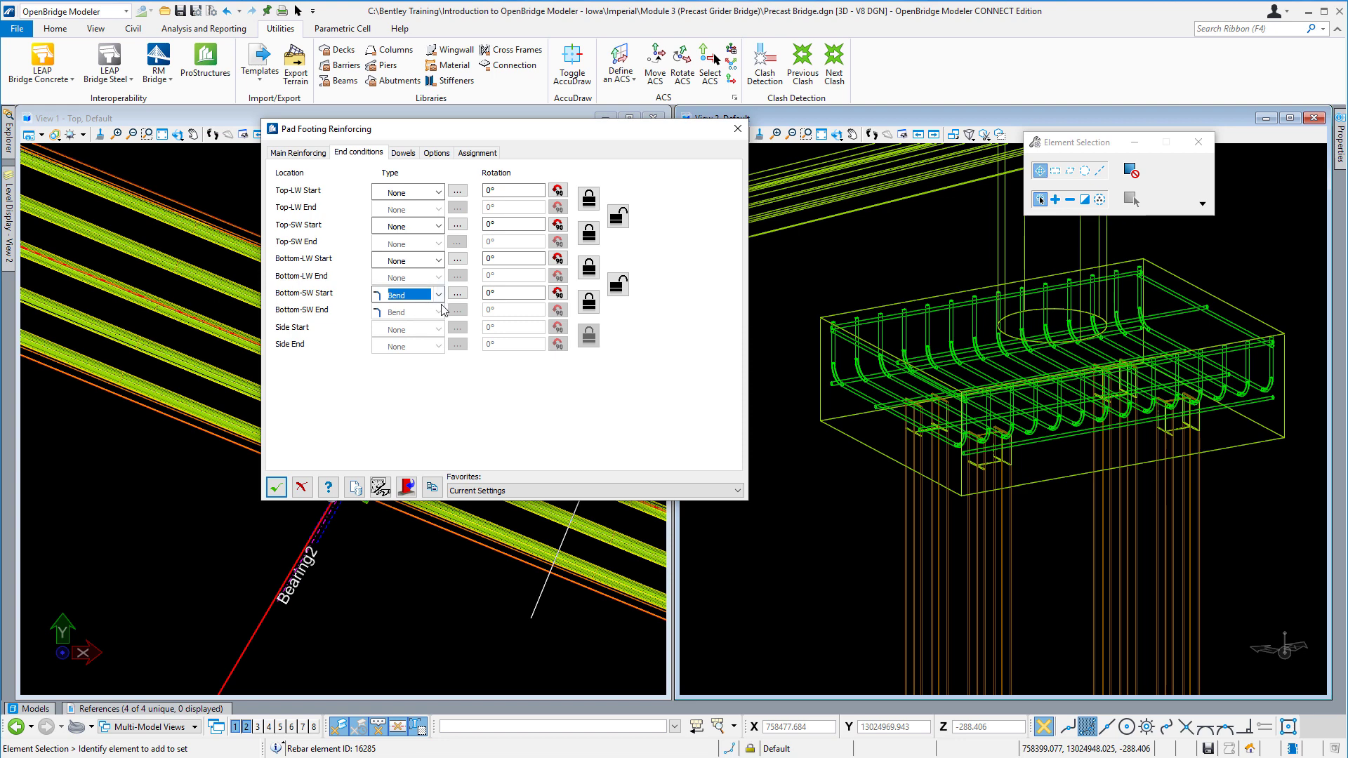
{"action": "left_click", "coordinate": [439, 261]}
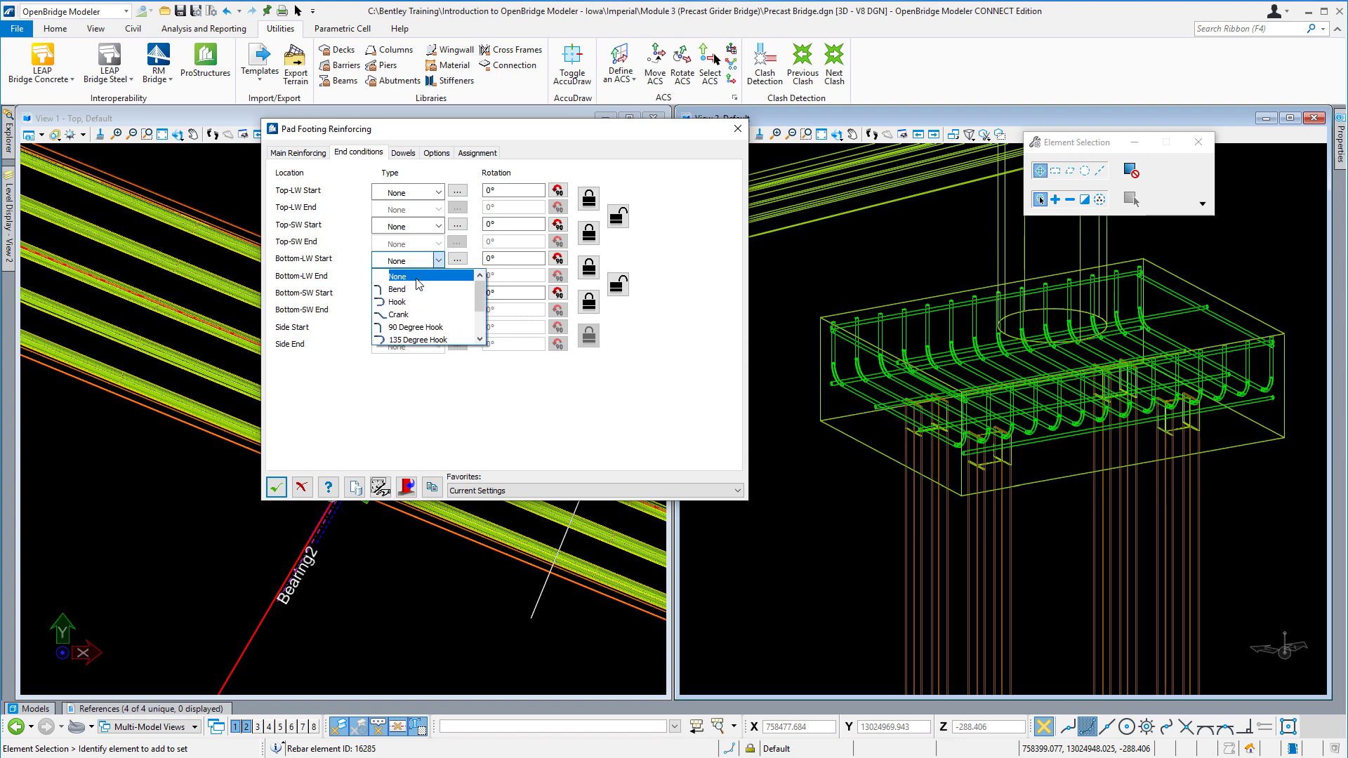
{"action": "left_click", "coordinate": [418, 288]}
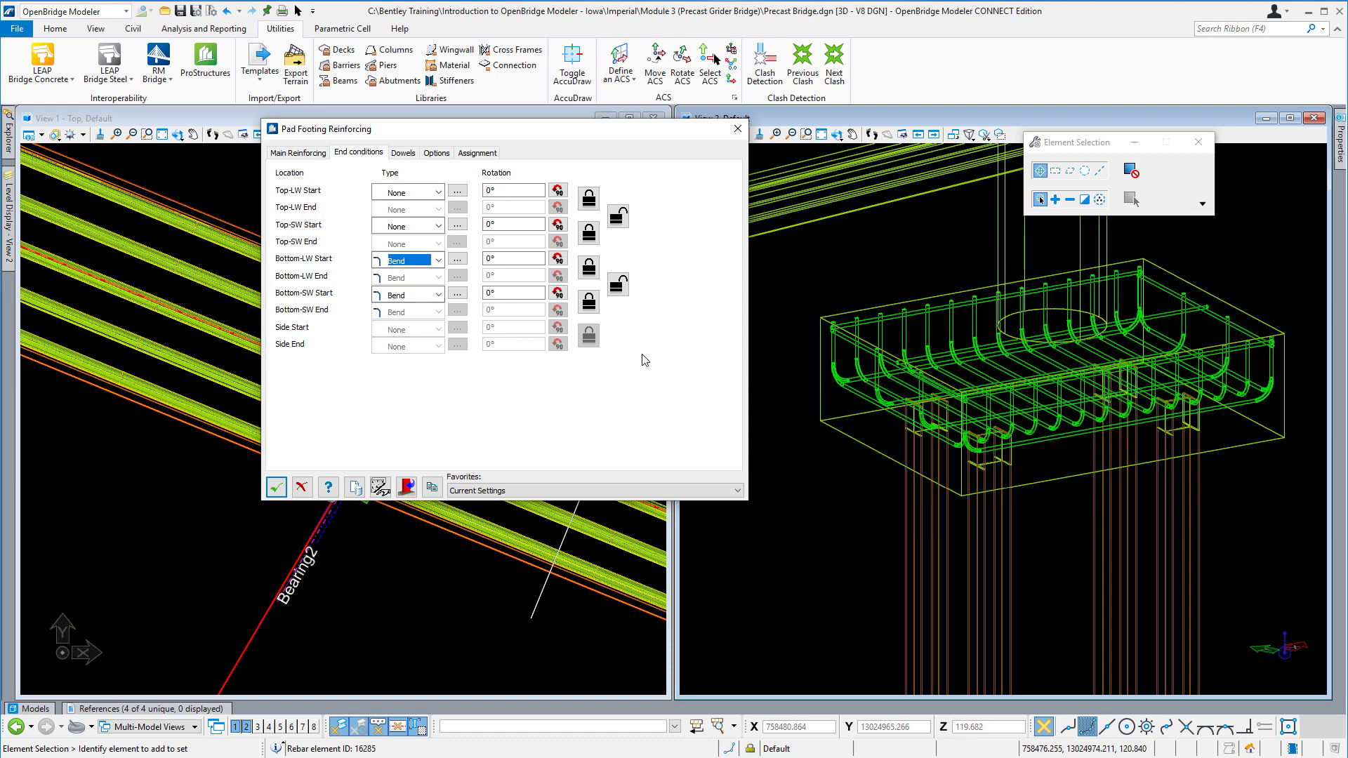
{"action": "left_click", "coordinate": [276, 487]}
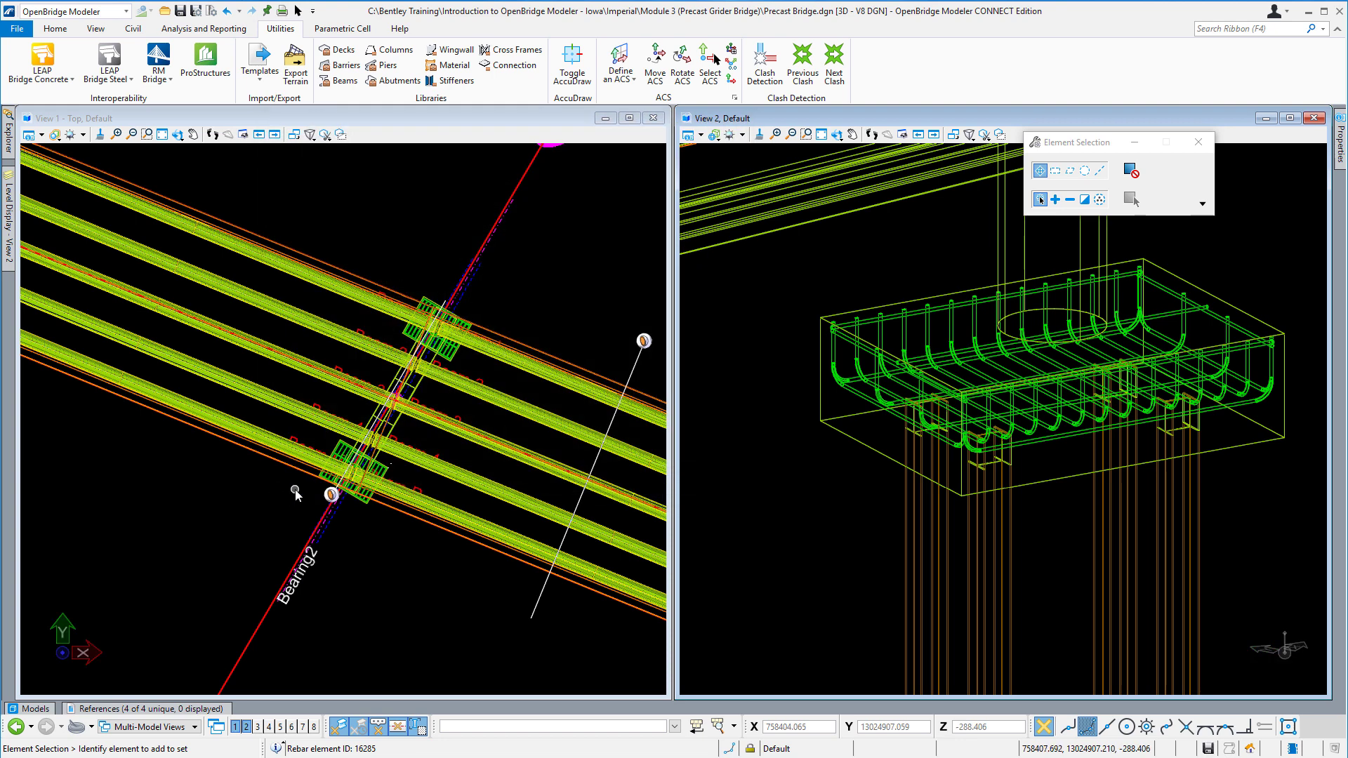
Step: Select Pier1 and open its Substructure Template to the default footing parameters
{"action": "left_click", "coordinate": [820, 321]}
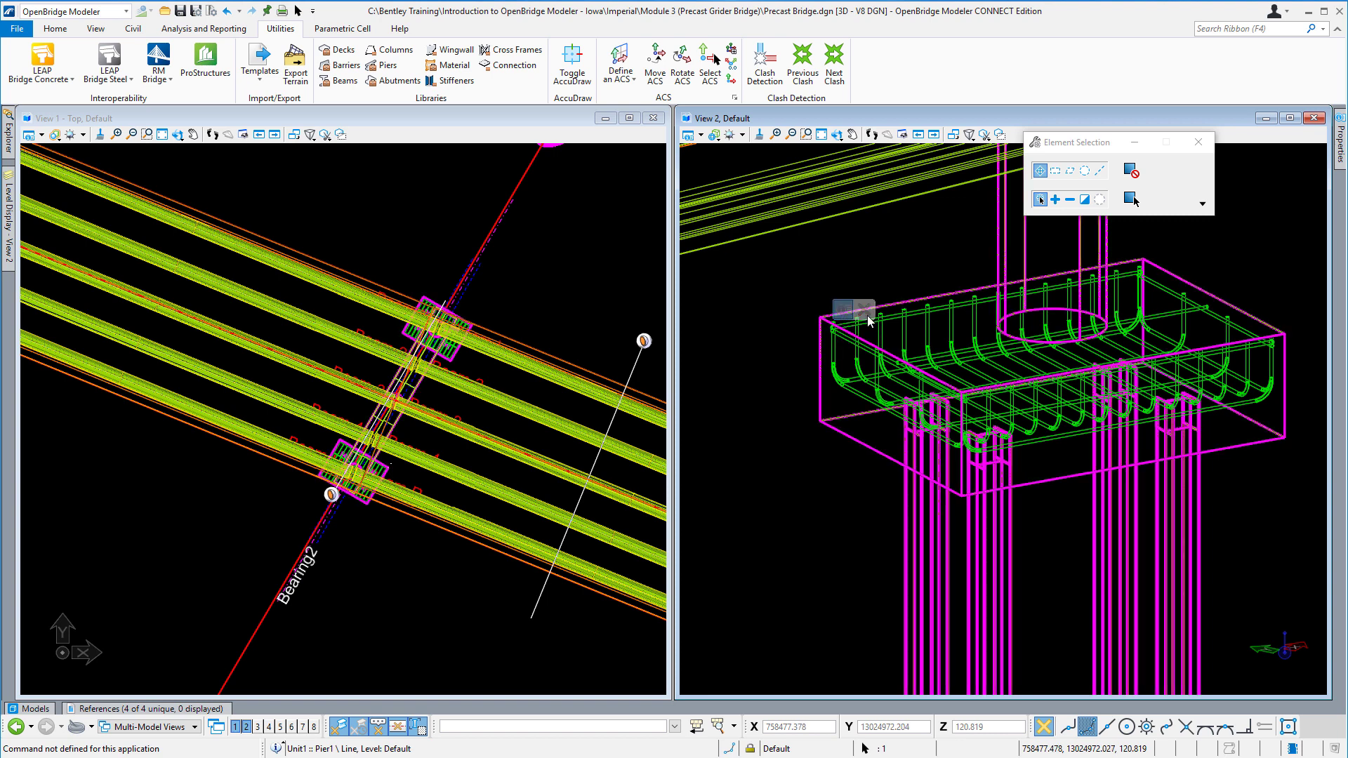
{"action": "mouse_move", "coordinate": [868, 316]}
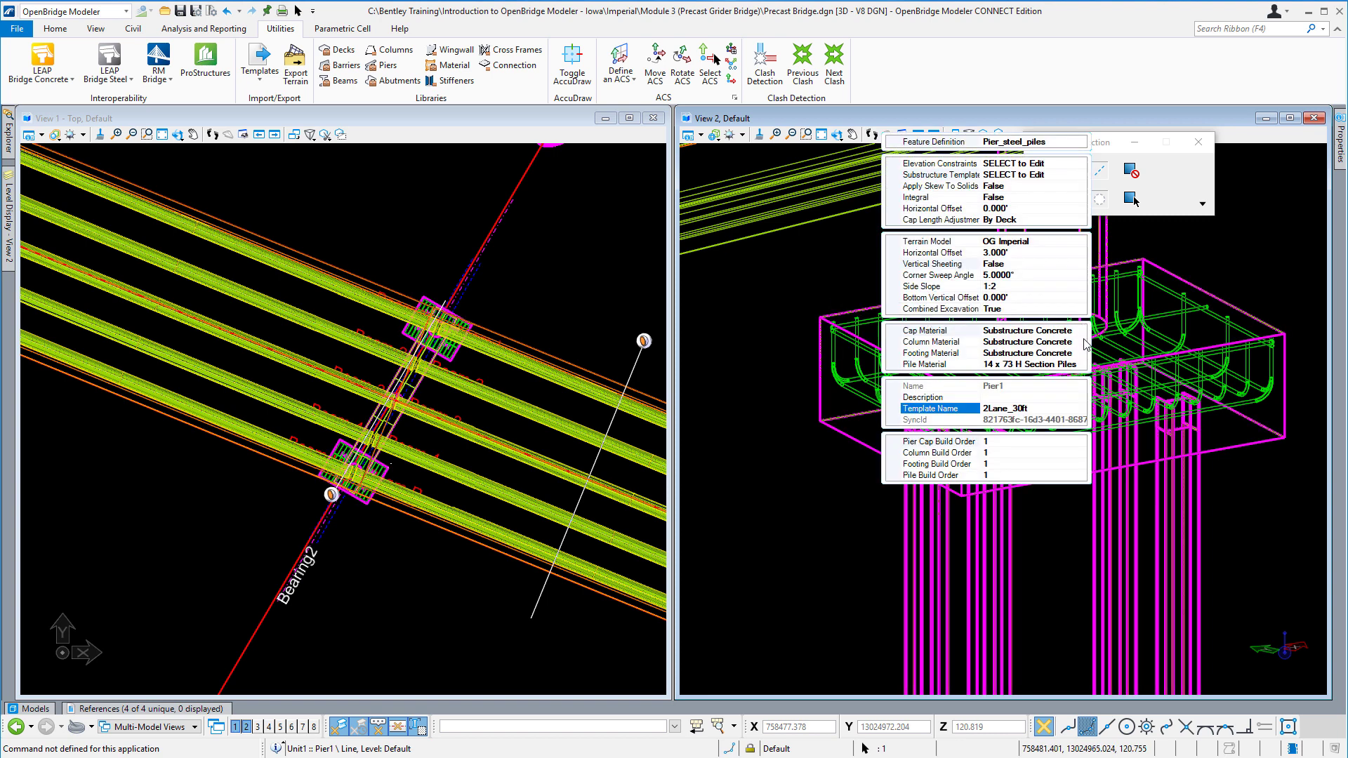
{"action": "left_click", "coordinate": [1084, 176]}
{"action": "left_click", "coordinate": [1081, 176]}
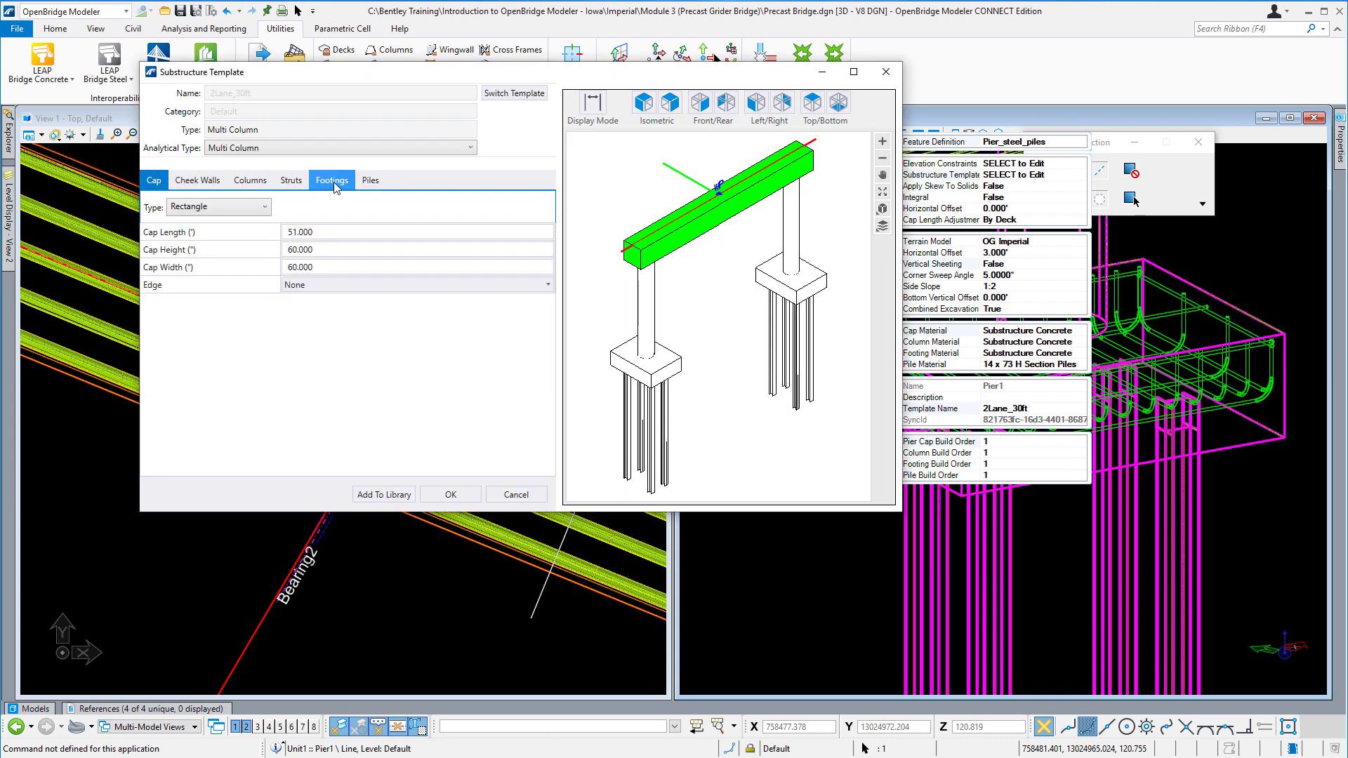
{"action": "left_click", "coordinate": [333, 181]}
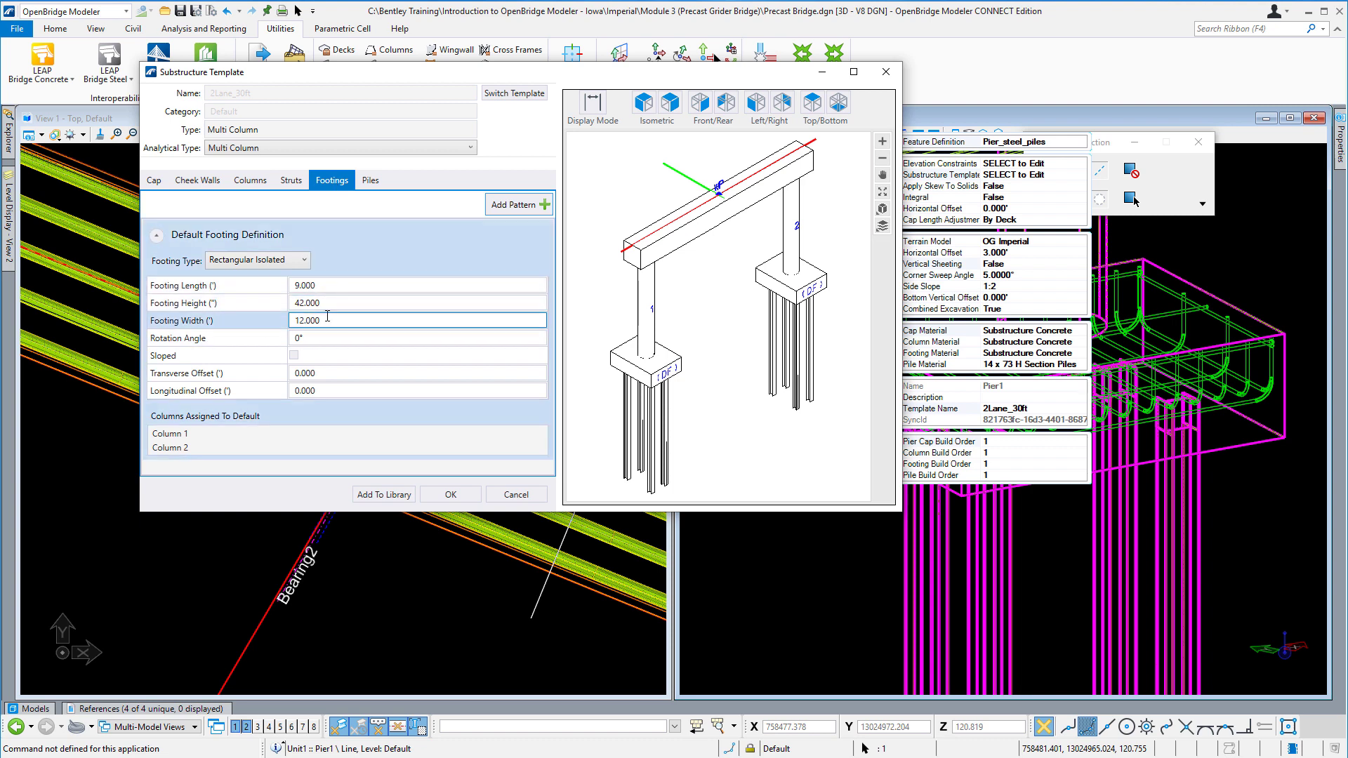
{"action": "left_click", "coordinate": [326, 318]}
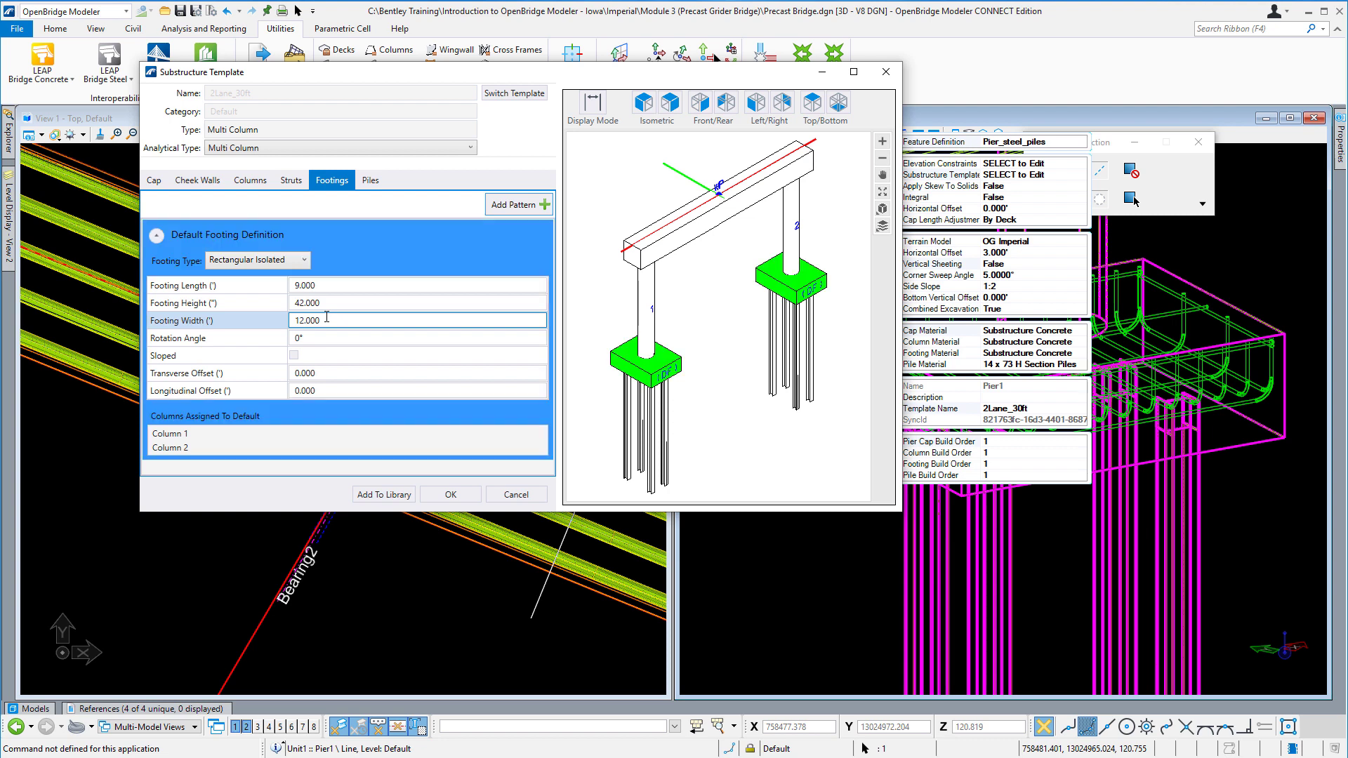
Step: Set the footing length and width to 10 each and apply to Pier1
{"action": "left_click", "coordinate": [326, 321]}
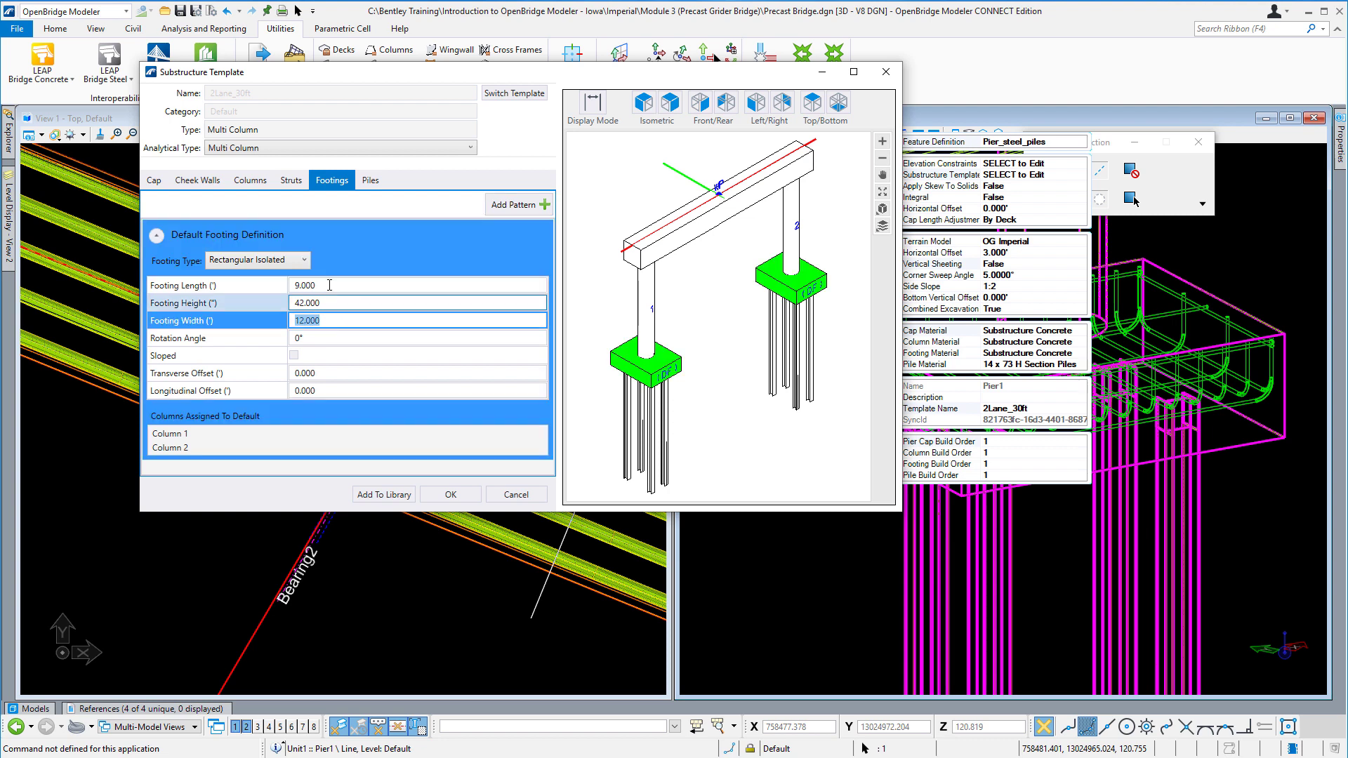
{"action": "left_click", "coordinate": [251, 281]}
{"action": "type", "text": "10"}
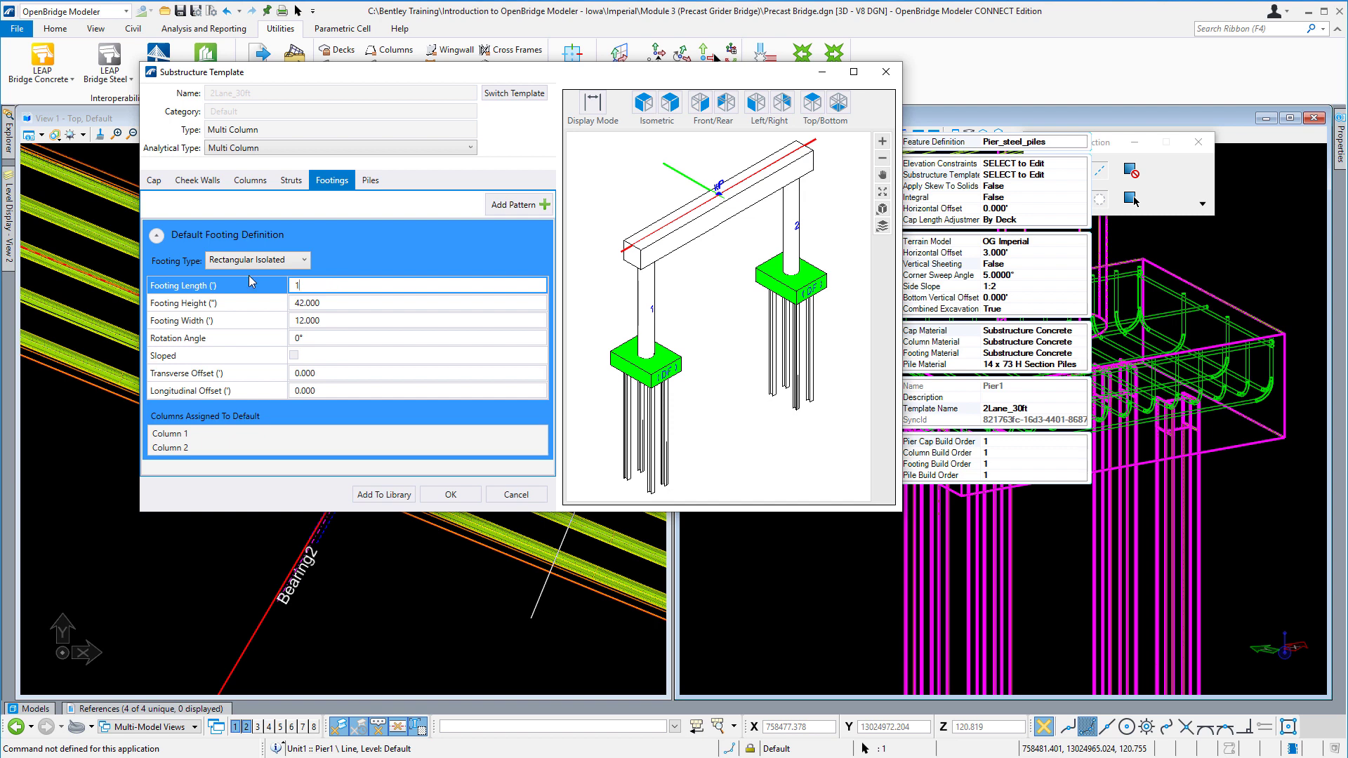
{"action": "key", "text": "Return"}
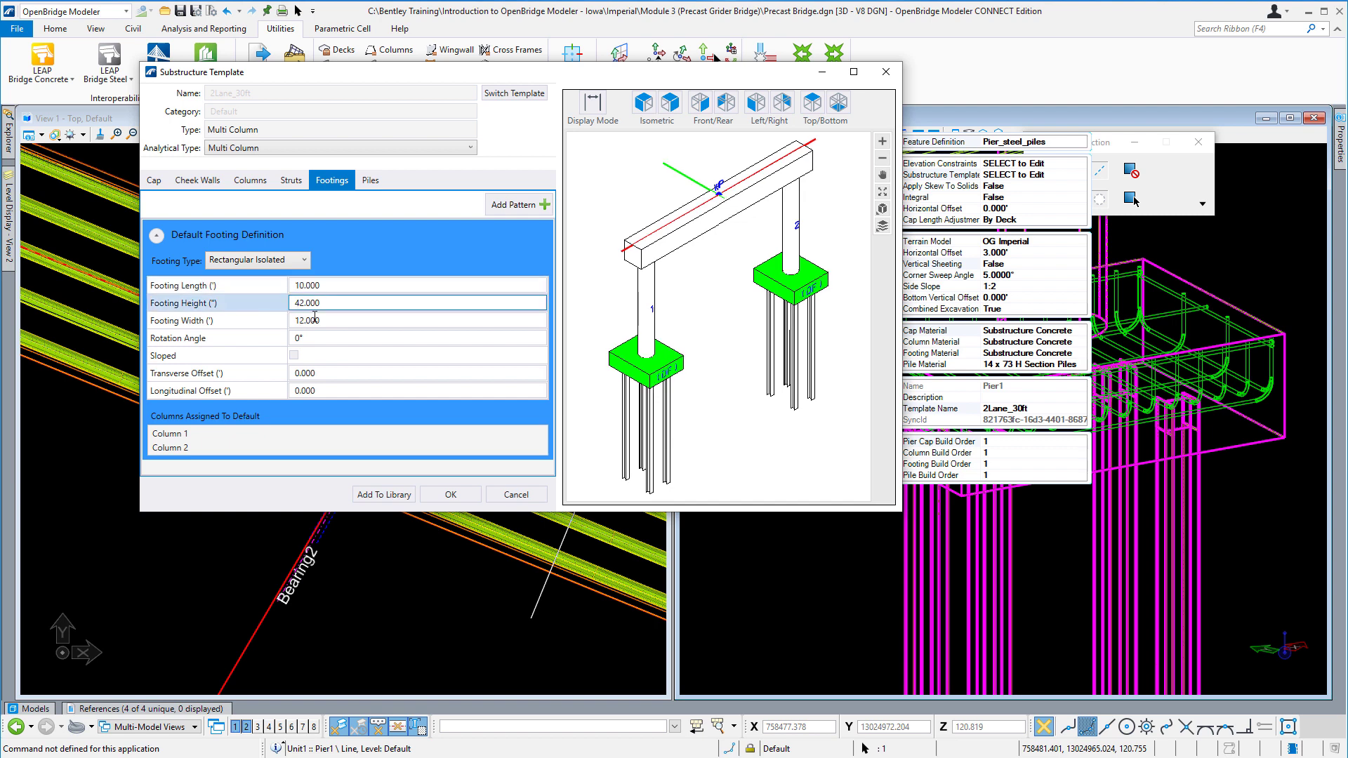
{"action": "left_click", "coordinate": [269, 322]}
{"action": "type", "text": "10"}
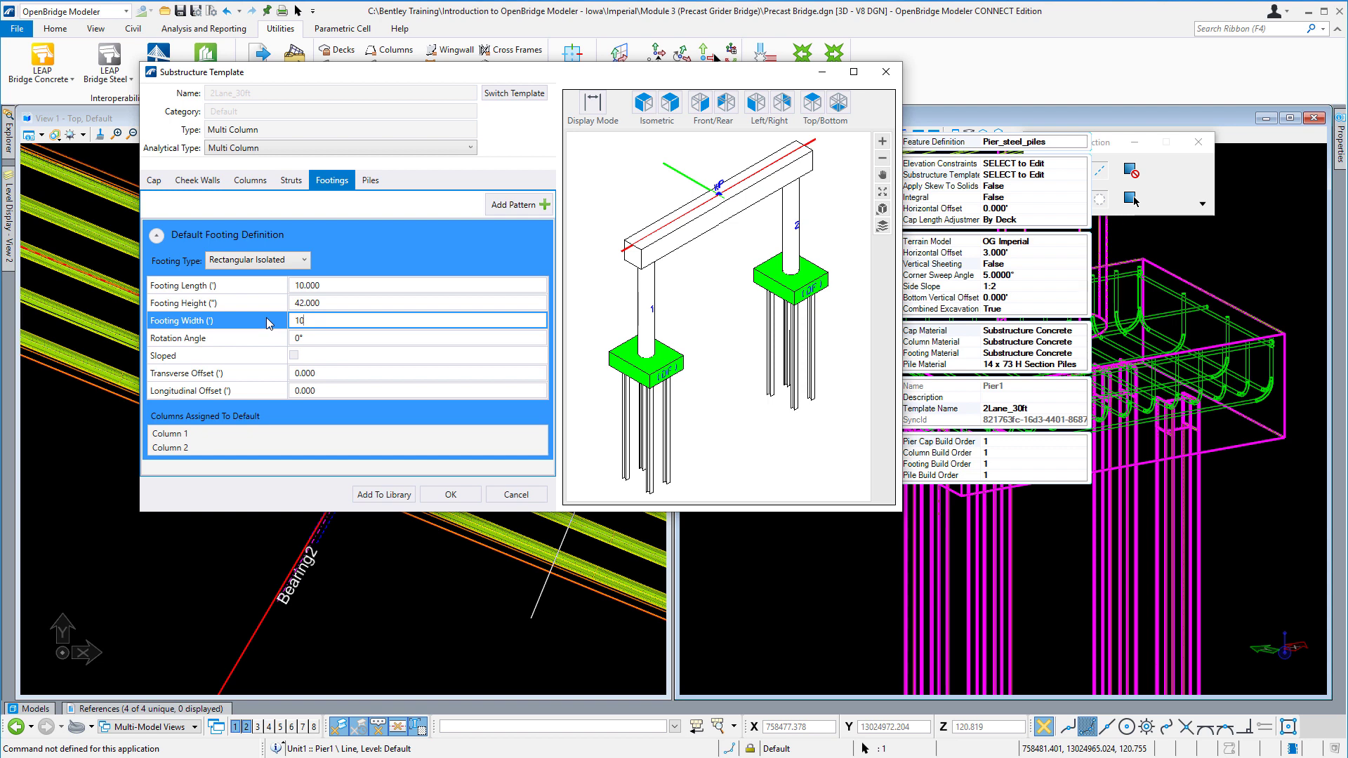
{"action": "key", "text": "Return"}
{"action": "left_click", "coordinate": [450, 494]}
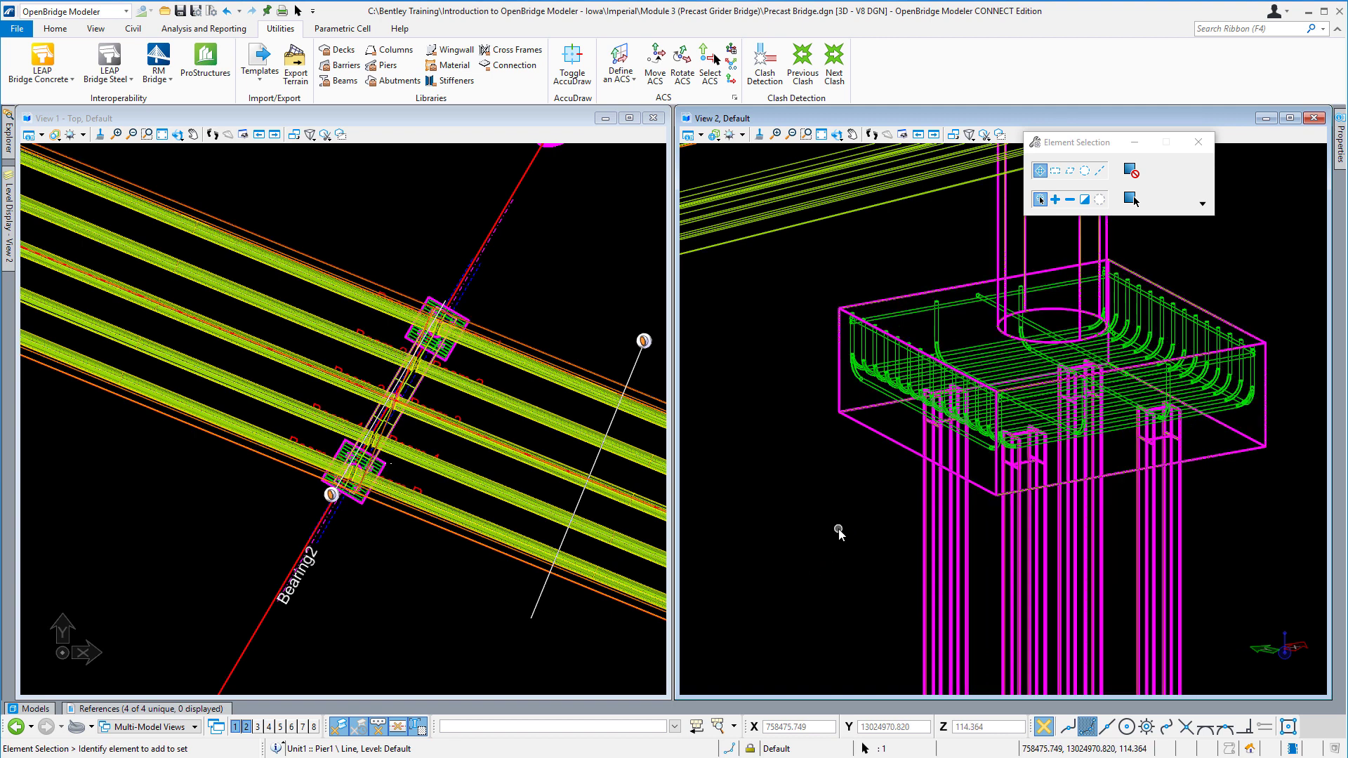
Step: Zoom out in View 2 and change the workflow to ProConcrete
{"action": "scroll", "coordinate": [838, 532], "scroll_direction": "down", "scroll_amount": 1}
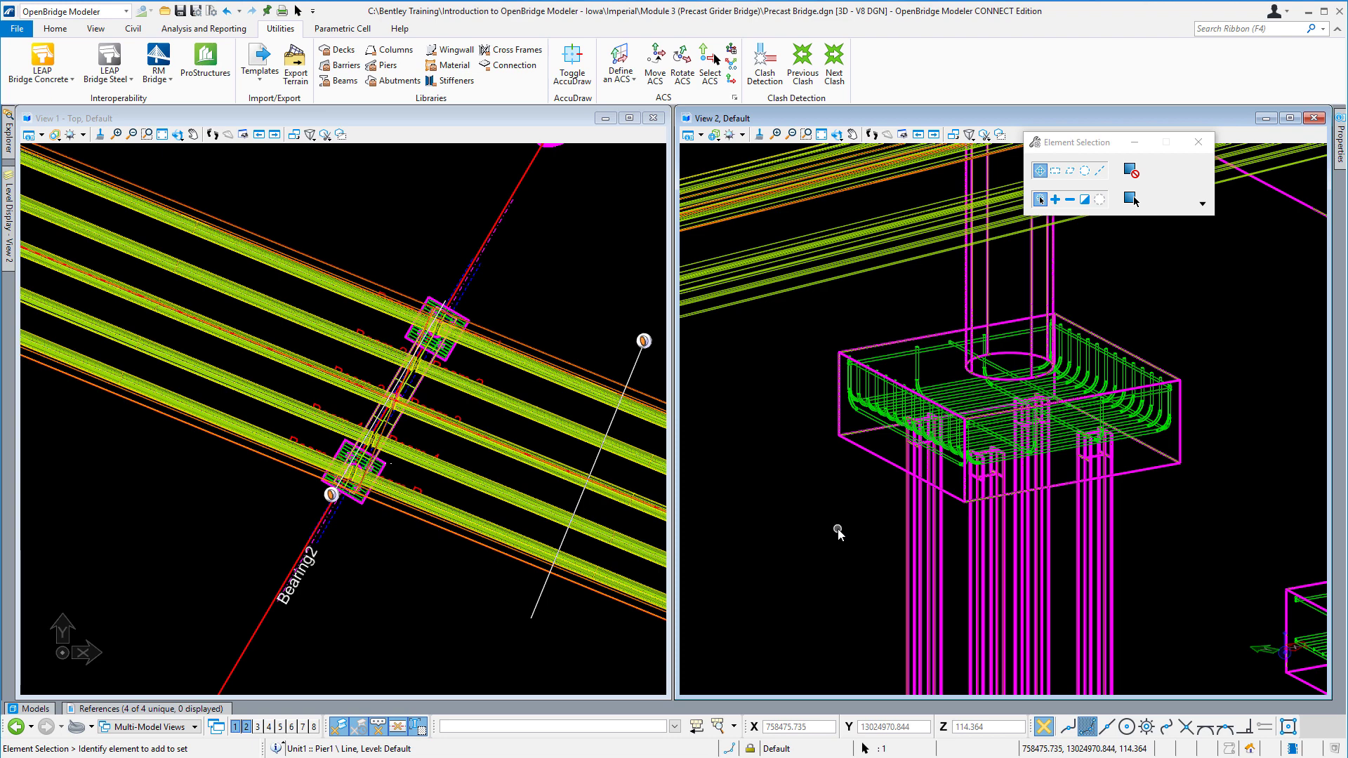
{"action": "scroll", "coordinate": [838, 531], "scroll_direction": "down", "scroll_amount": 1}
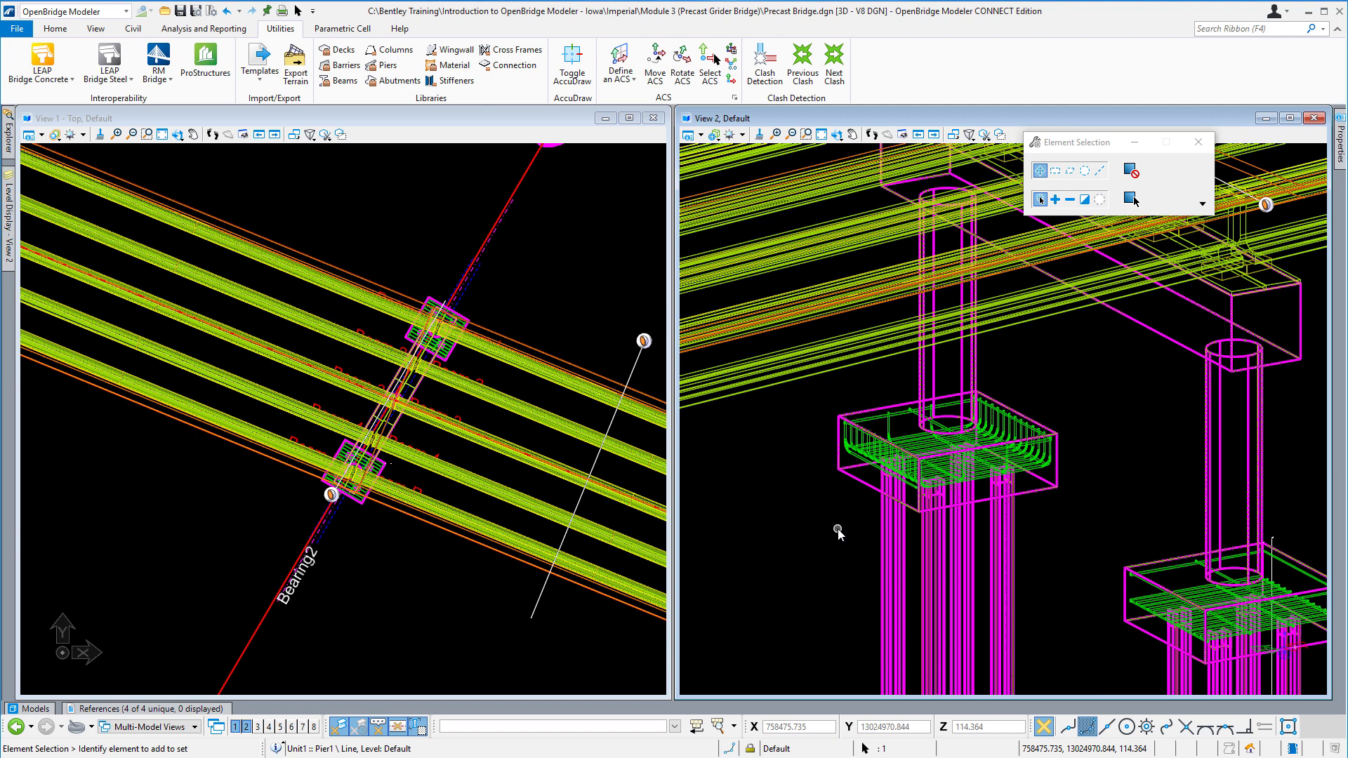
{"action": "left_click", "coordinate": [89, 16]}
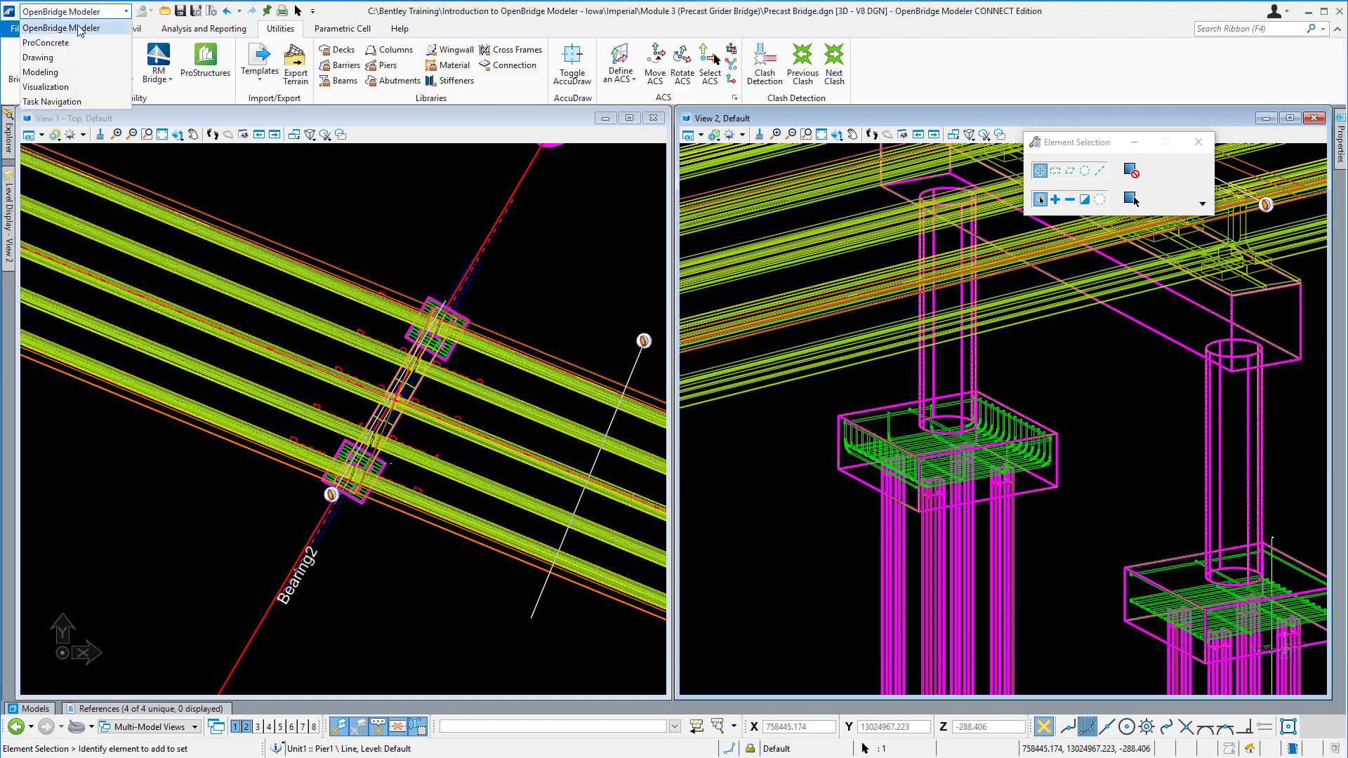
{"action": "left_click", "coordinate": [73, 39]}
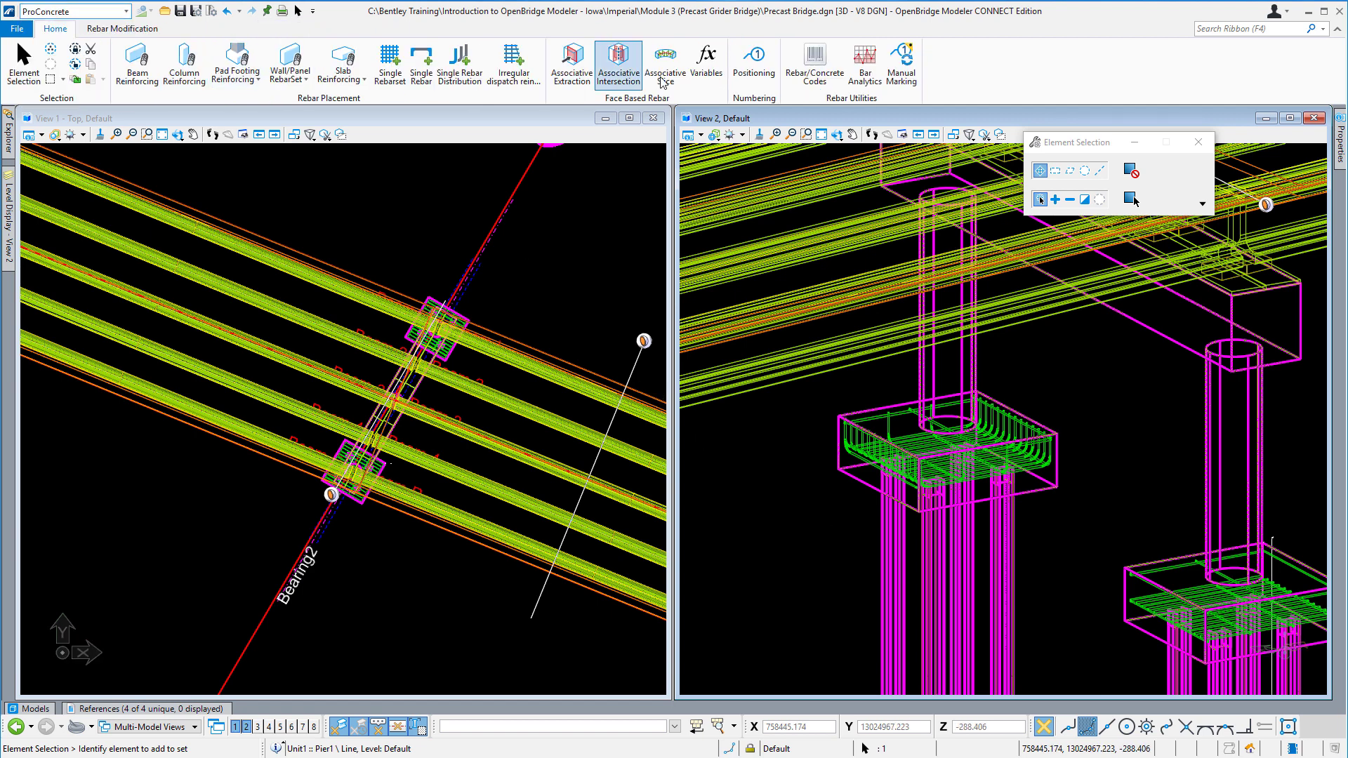